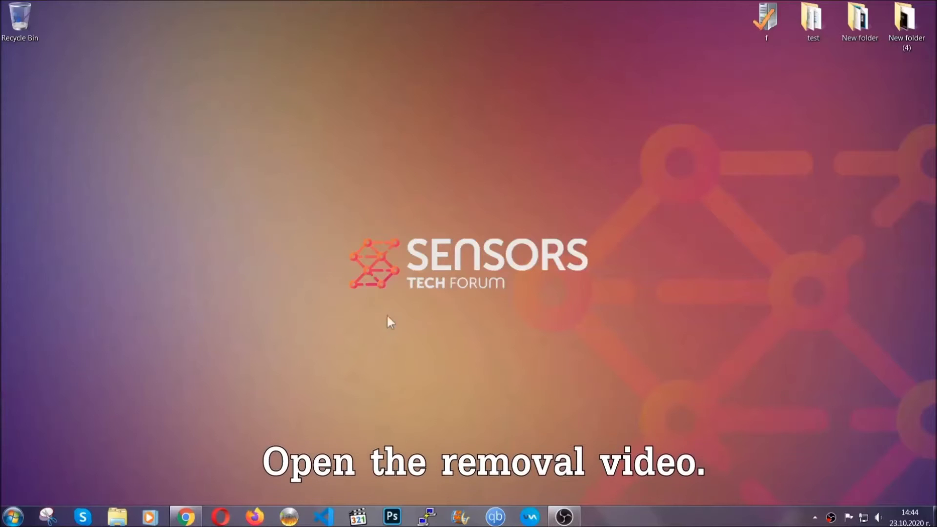
In Chrome, follow the sensorstechforum link in the ransomware removal video's description
{"action": "left_click", "coordinate": [187, 518]}
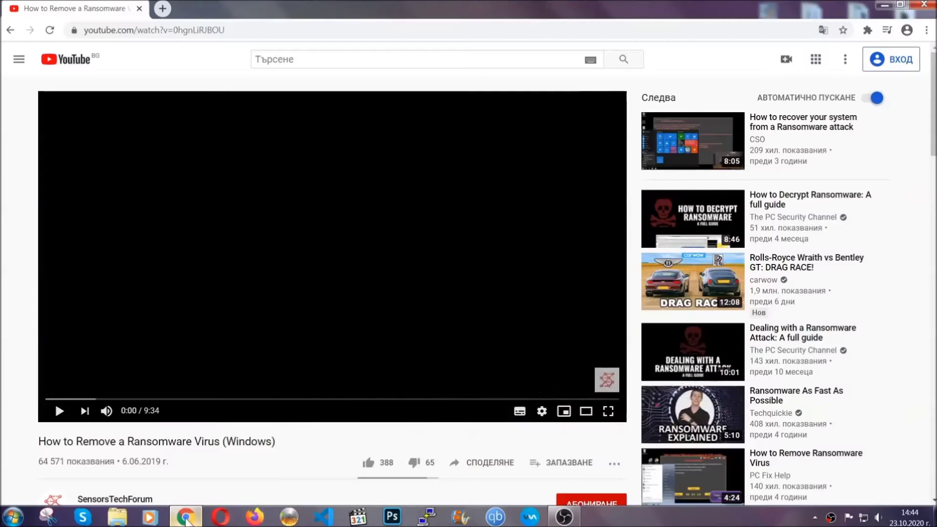
{"action": "scroll", "coordinate": [169, 393], "scroll_direction": "down", "scroll_amount": 3}
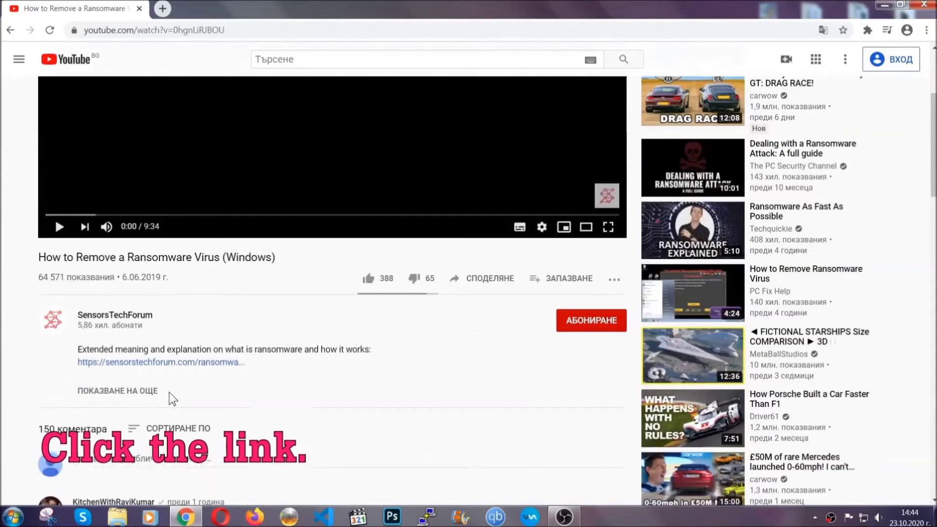
{"action": "left_click", "coordinate": [186, 362]}
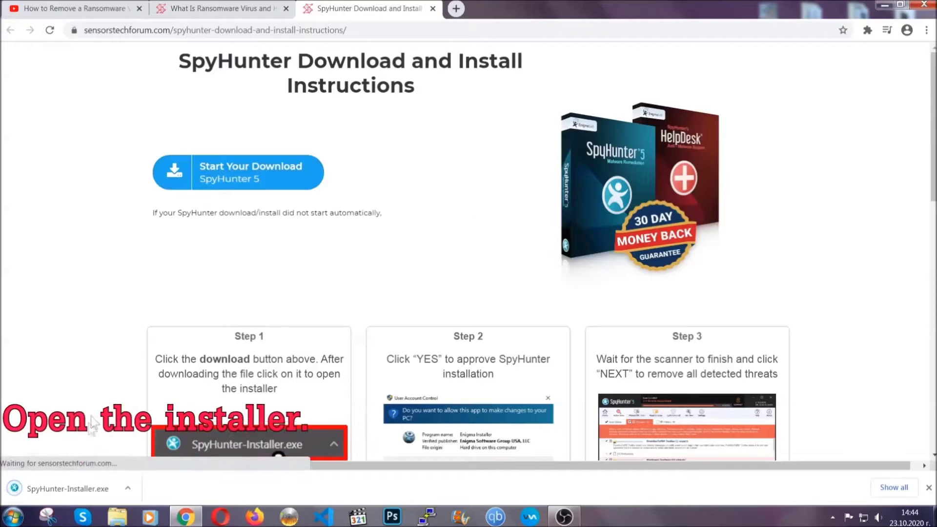
Run SpyHunter-Installer.exe in English, accept the EULA, and install SpyHunter 5 through to Finish
{"action": "left_click", "coordinate": [66, 486]}
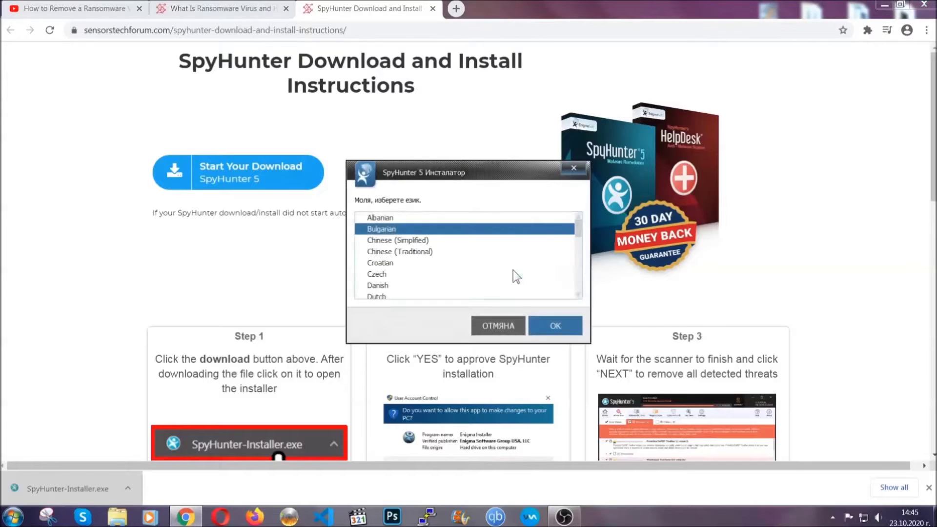
{"action": "scroll", "coordinate": [483, 270], "scroll_direction": "down", "scroll_amount": 2}
{"action": "scroll", "coordinate": [469, 270], "scroll_direction": "down", "scroll_amount": 2}
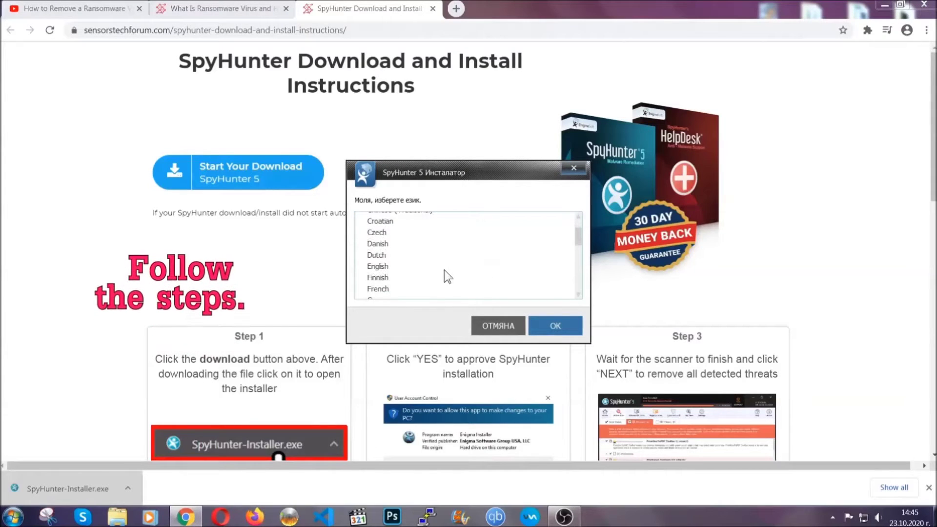
{"action": "left_click", "coordinate": [443, 268]}
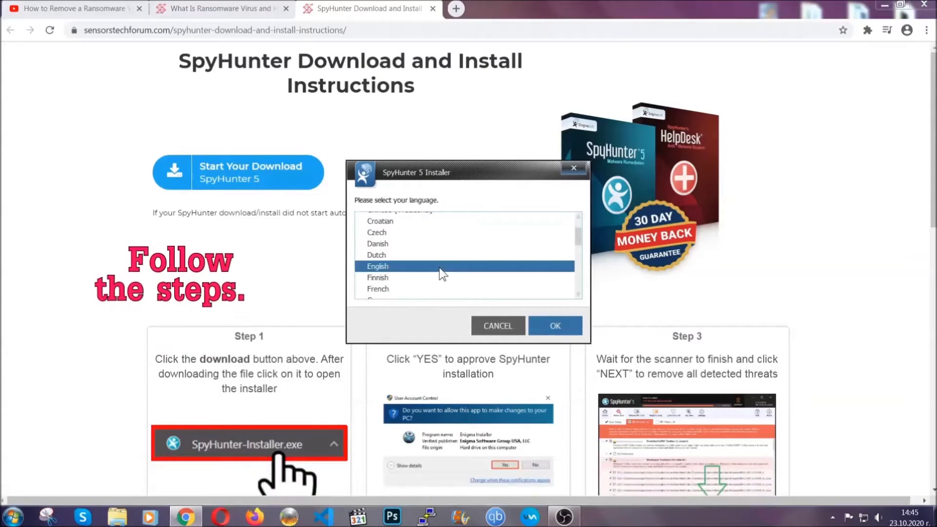
{"action": "left_click", "coordinate": [554, 325]}
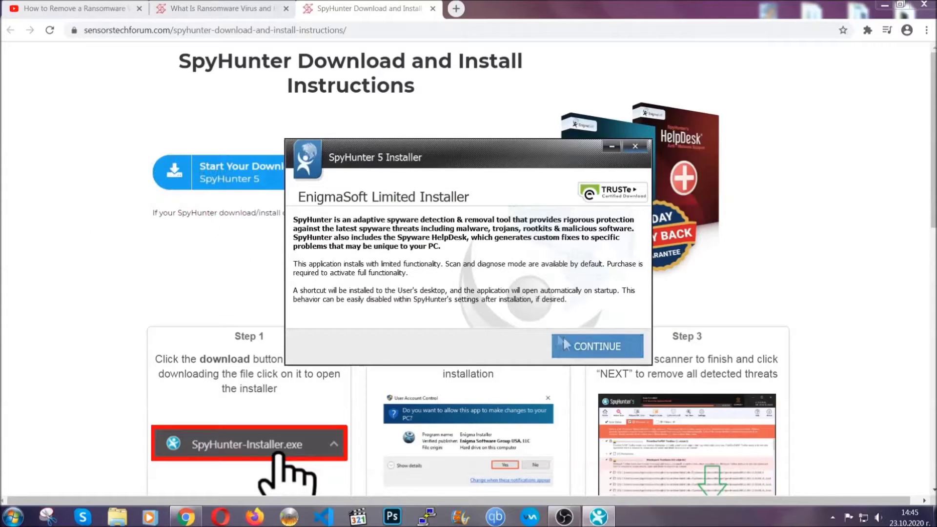
{"action": "left_click", "coordinate": [565, 345]}
{"action": "left_click", "coordinate": [476, 316]}
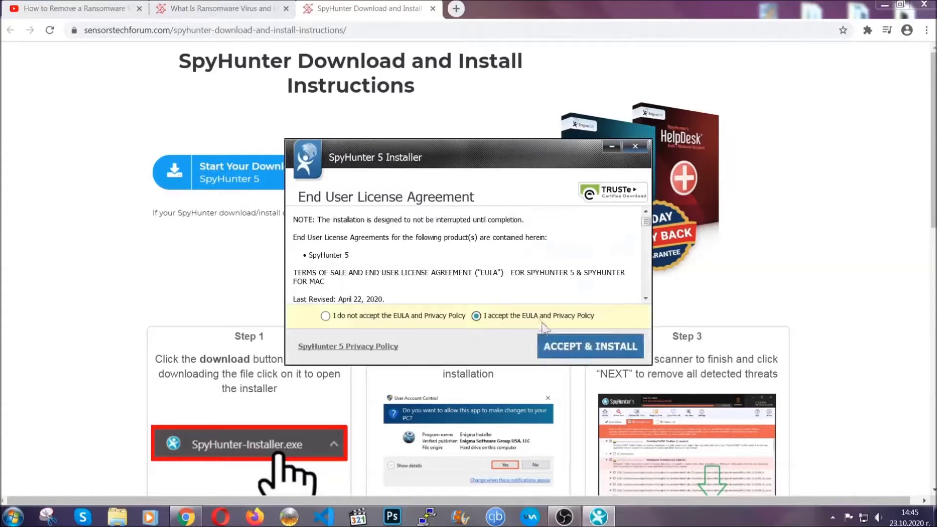
{"action": "left_click", "coordinate": [559, 342]}
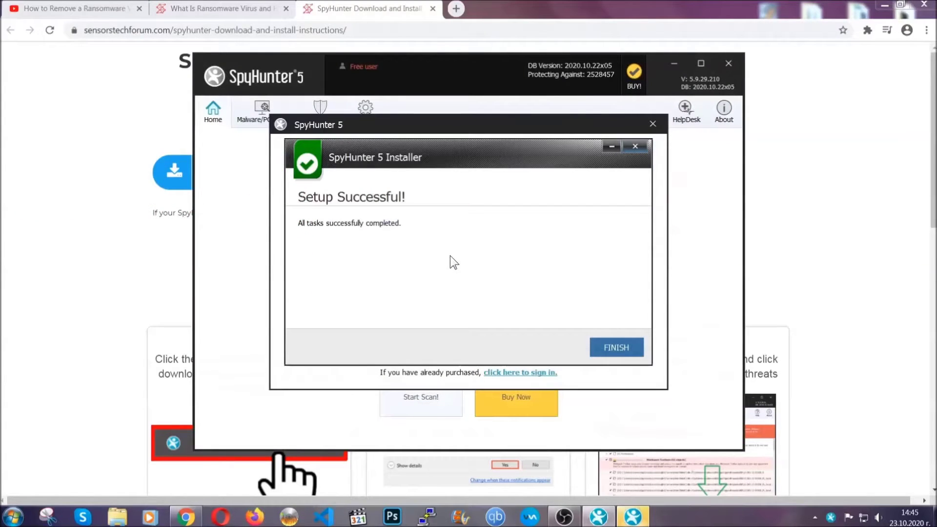
{"action": "left_click", "coordinate": [599, 349]}
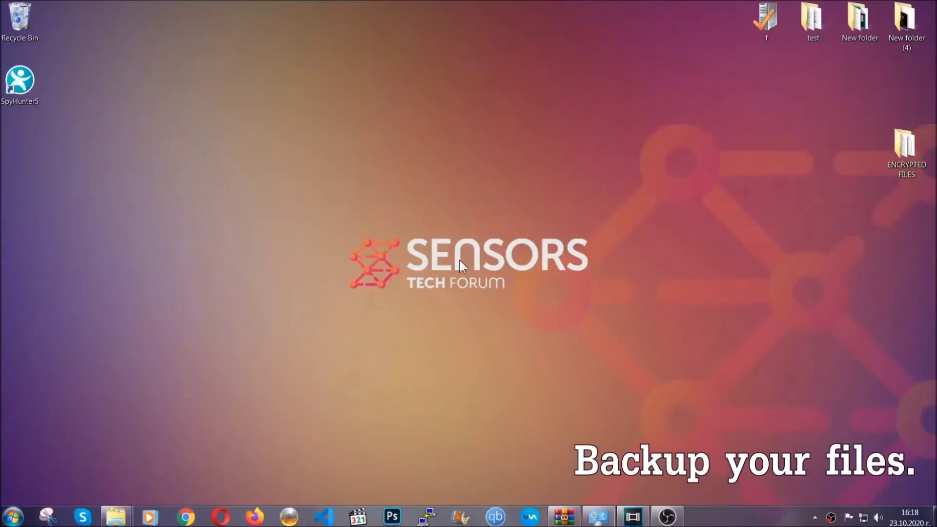
Copy all six encrypted .efji files from the ENCRYPTED FILES folder
{"action": "double_click", "coordinate": [900, 150]}
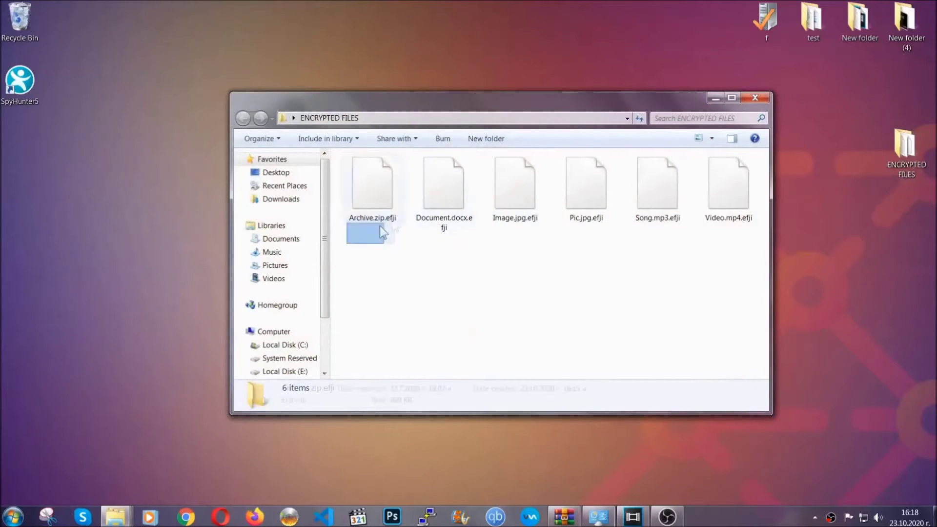
{"action": "left_click_drag", "start_coordinate": [380, 226], "coordinate": [733, 173]}
{"action": "right_click", "coordinate": [733, 173]}
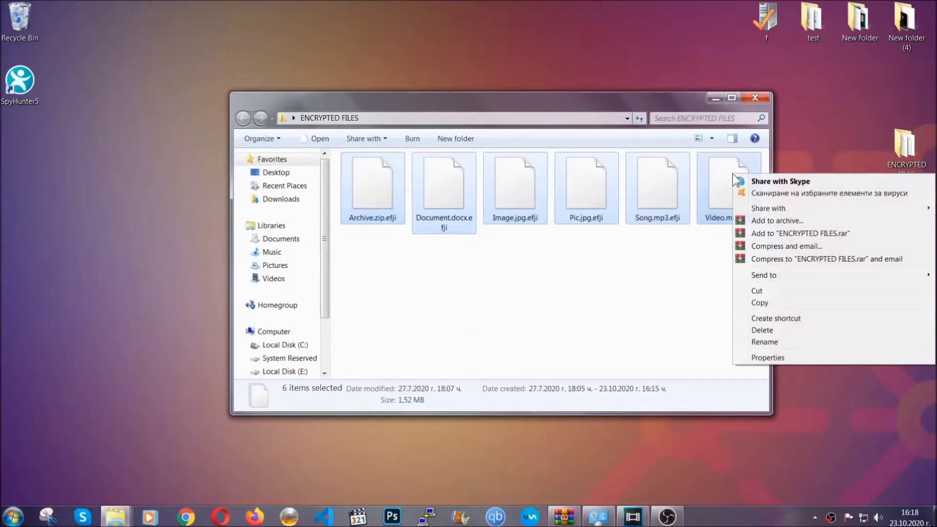
{"action": "left_click", "coordinate": [760, 307]}
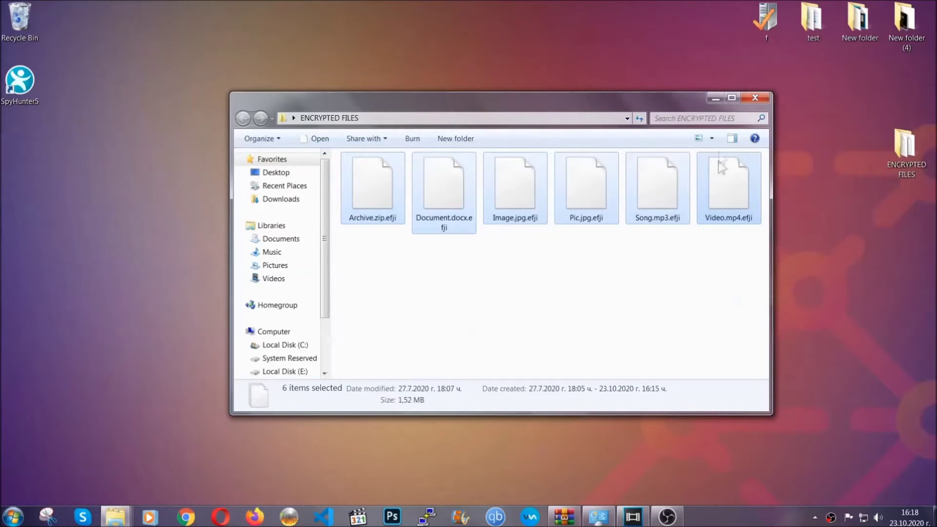
{"action": "left_click", "coordinate": [715, 98]}
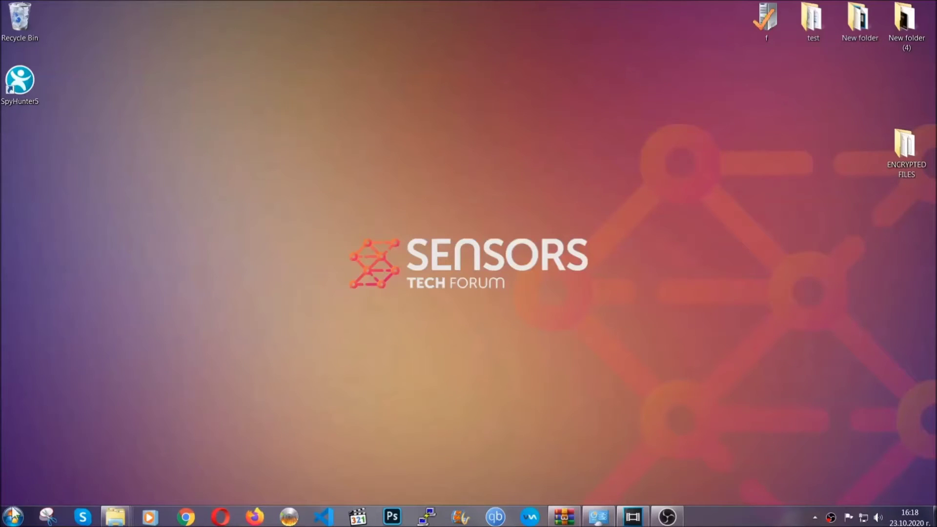
Paste the six copied files onto FLASH DRIVE (H:) and close its window
{"action": "left_click", "coordinate": [13, 517]}
{"action": "left_click", "coordinate": [178, 369]}
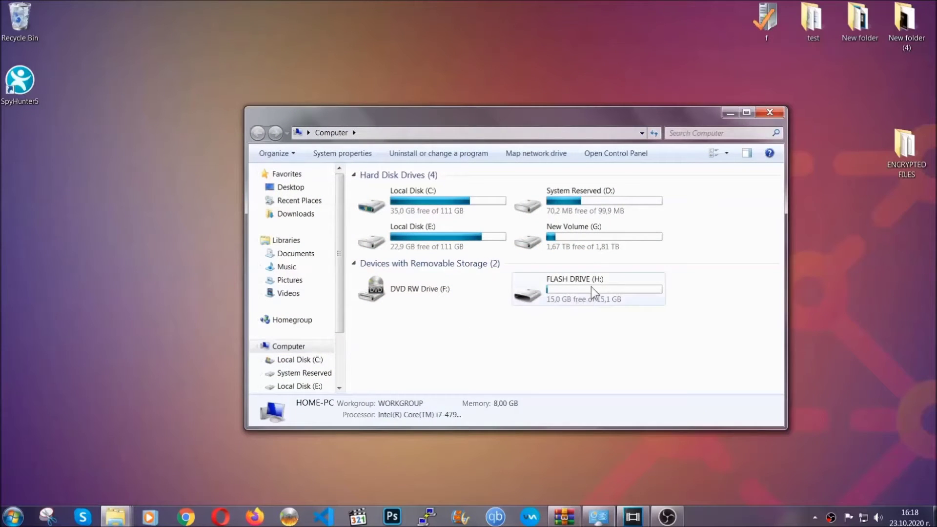
{"action": "double_click", "coordinate": [591, 286]}
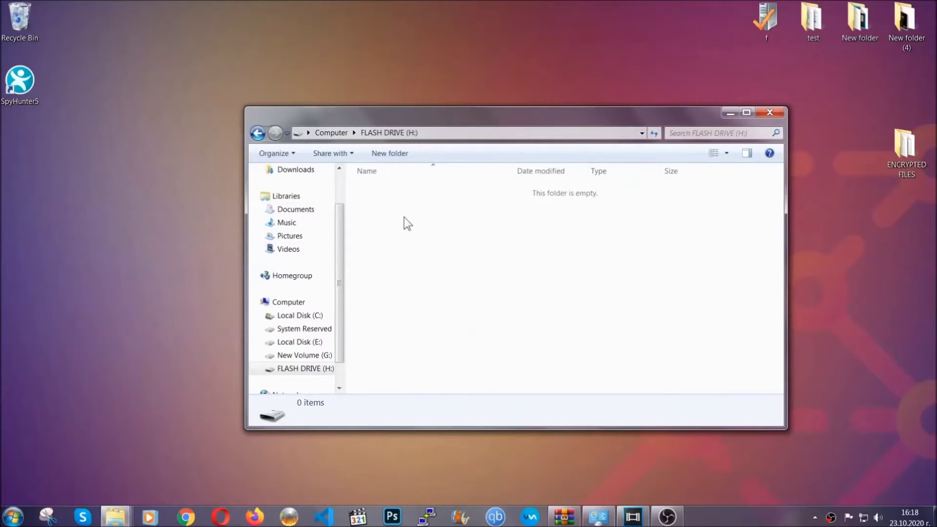
{"action": "right_click", "coordinate": [405, 218]}
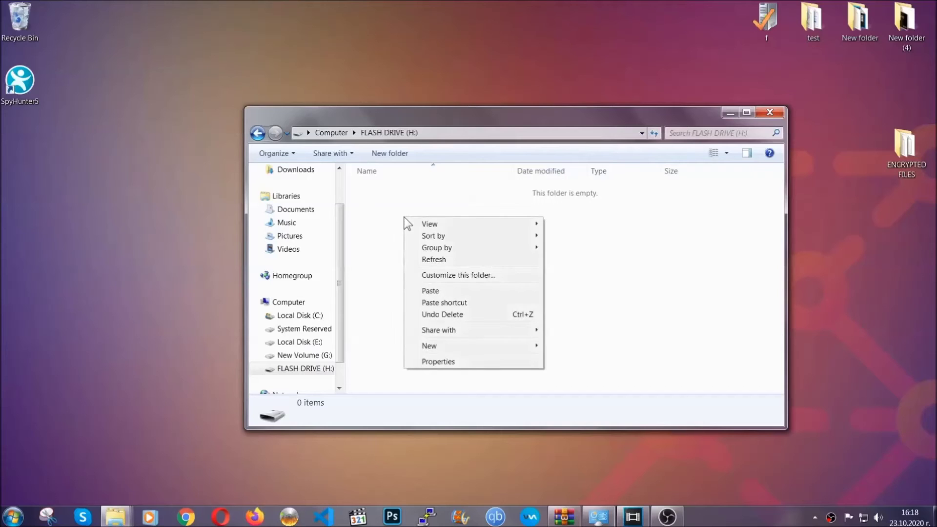
{"action": "left_click", "coordinate": [428, 291]}
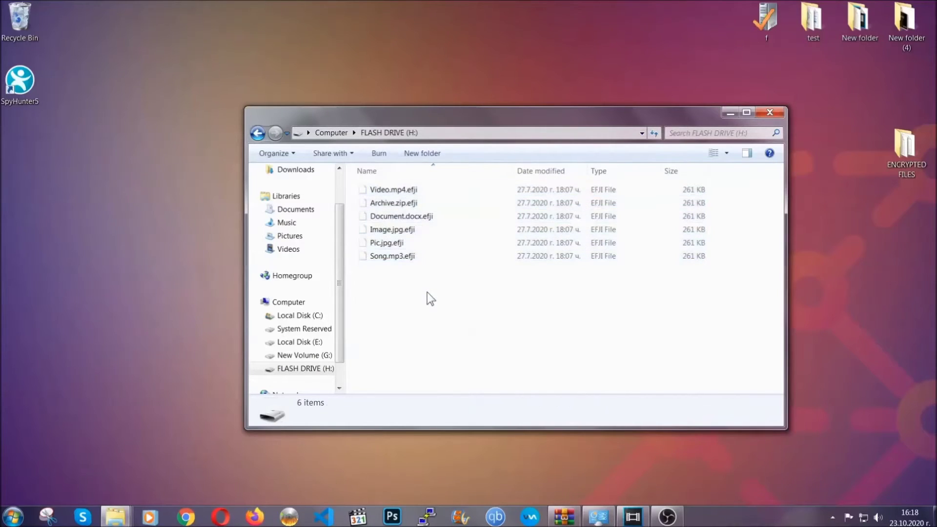
{"action": "left_click", "coordinate": [774, 116]}
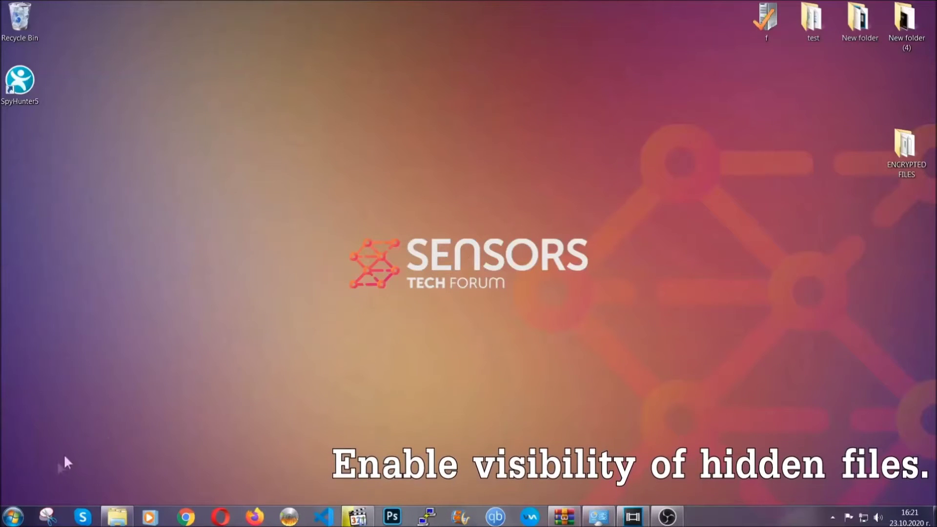
Turn on 'Show hidden files, folders, and drives' in Folder Options and confirm with OK
{"action": "left_click", "coordinate": [14, 517]}
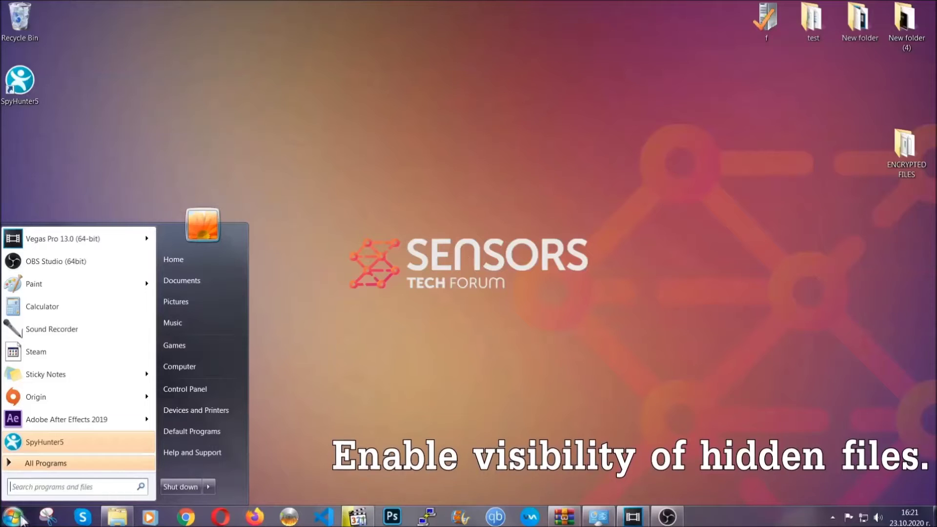
{"action": "left_click", "coordinate": [41, 484]}
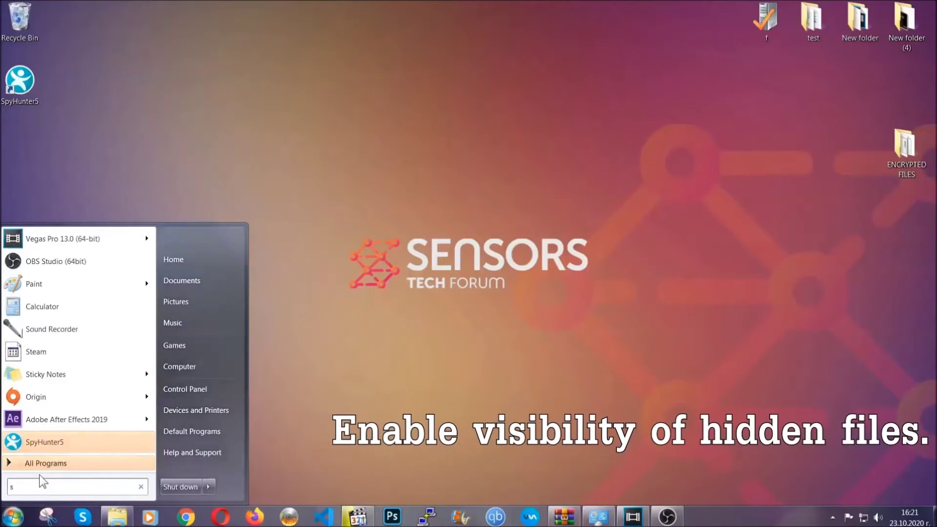
{"action": "type", "text": "show"}
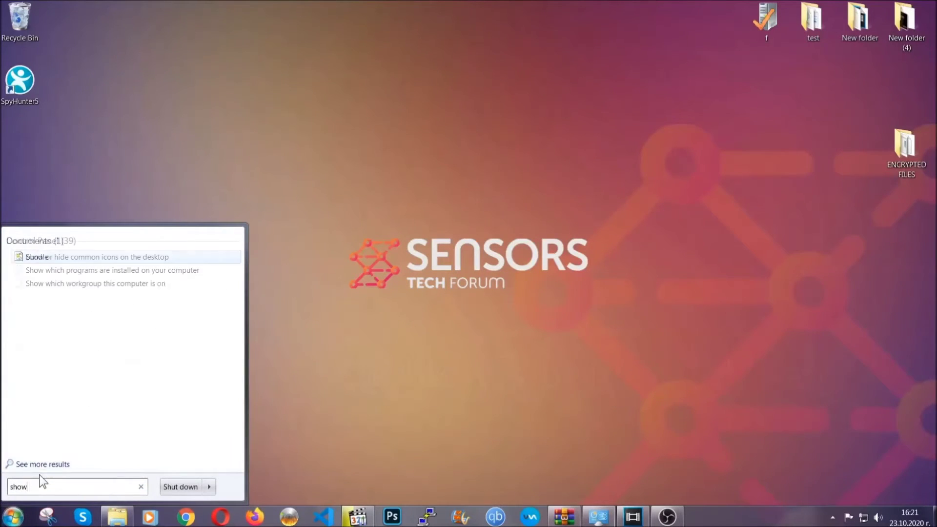
{"action": "type", "text": " hidden files"}
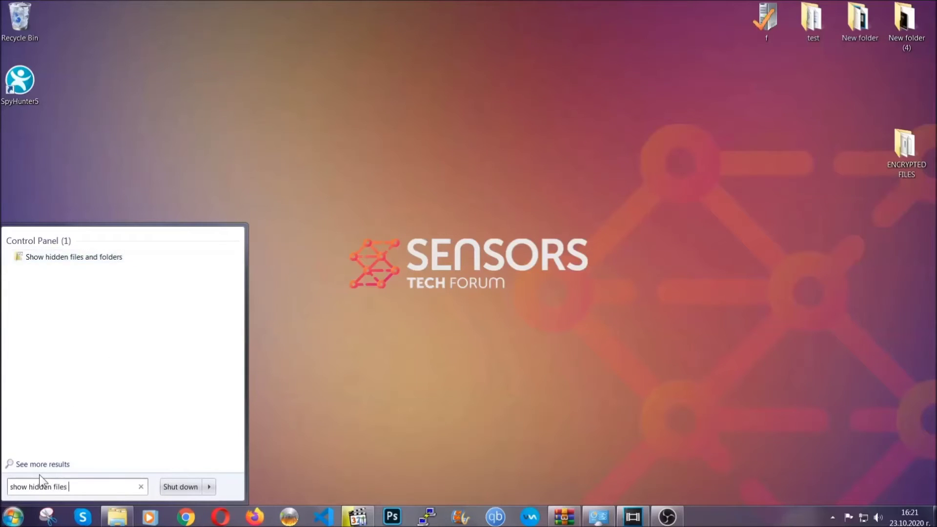
{"action": "type", "text": " and folders"}
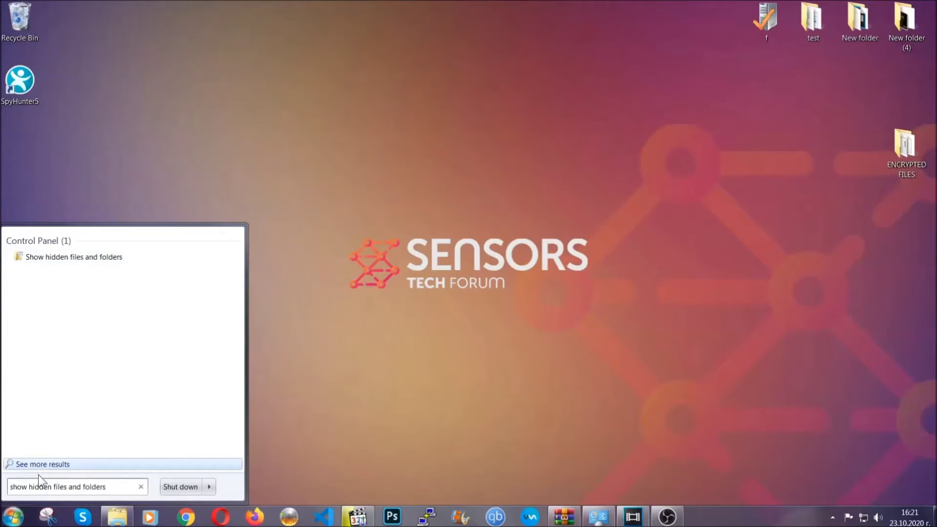
{"action": "left_click", "coordinate": [110, 259]}
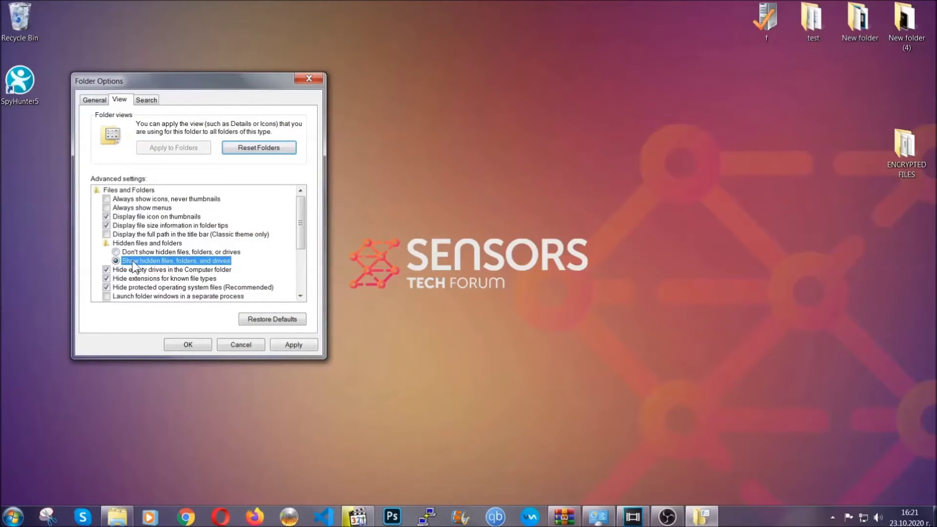
{"action": "left_click", "coordinate": [290, 348]}
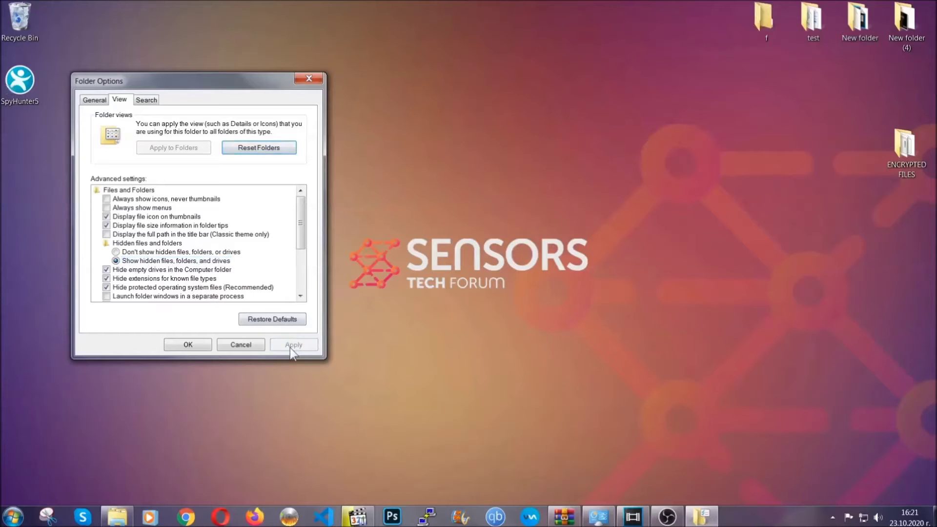
{"action": "left_click", "coordinate": [188, 345]}
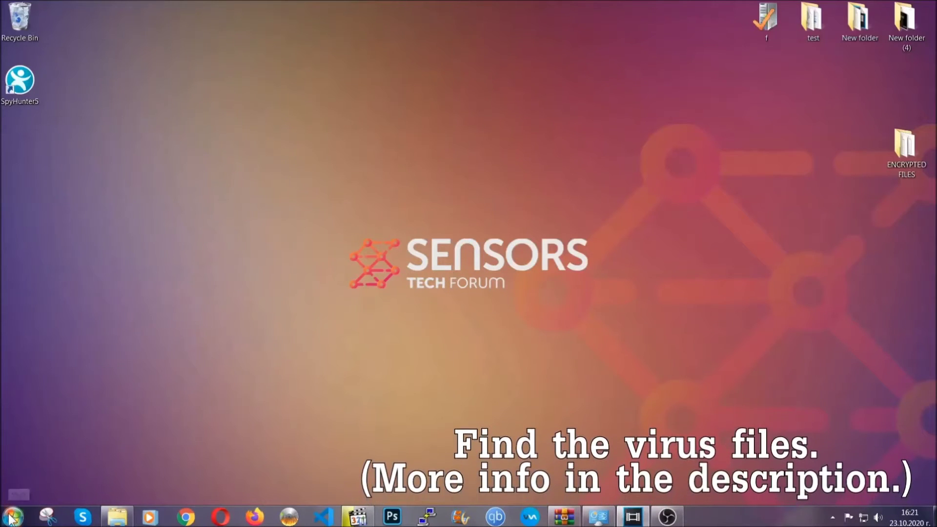
{"action": "key", "text": "super"}
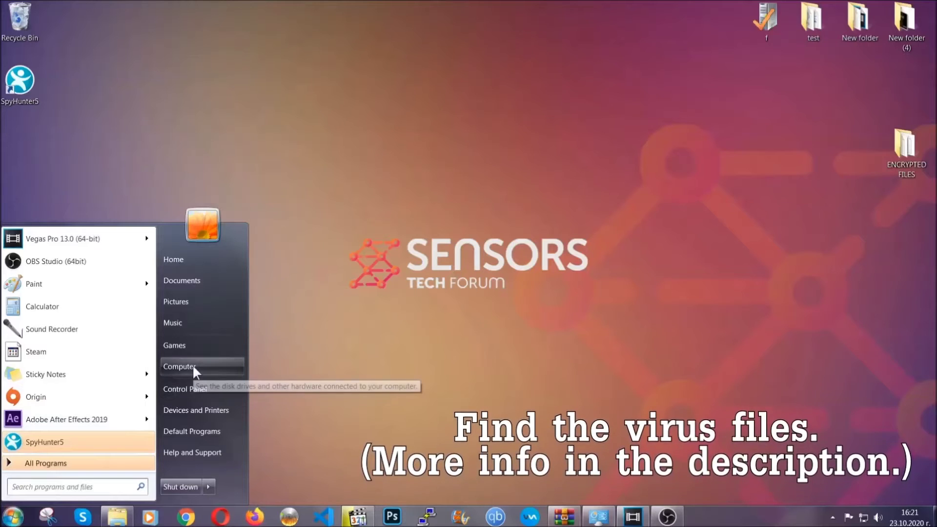
Search Computer for 'fileextension:exe Example Virus Name'
{"action": "left_click", "coordinate": [193, 366]}
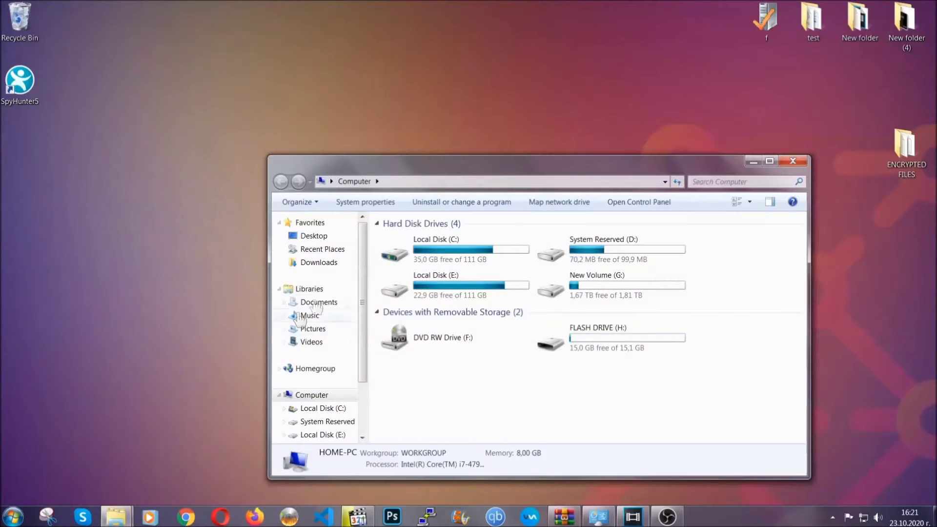
{"action": "left_click_drag", "start_coordinate": [510, 172], "coordinate": [448, 132]}
{"action": "type", "text": "files"}
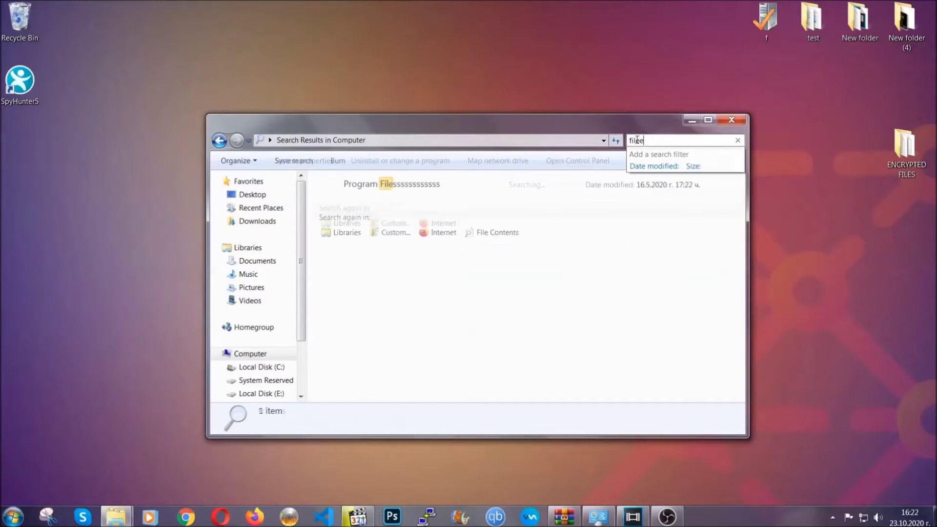
{"action": "type", "text": "extension"}
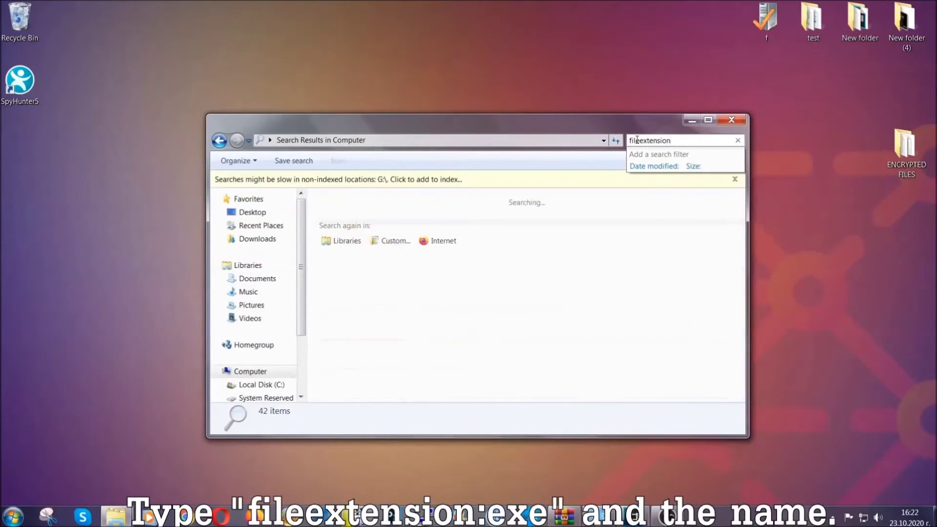
{"action": "type", "text": ":exe "}
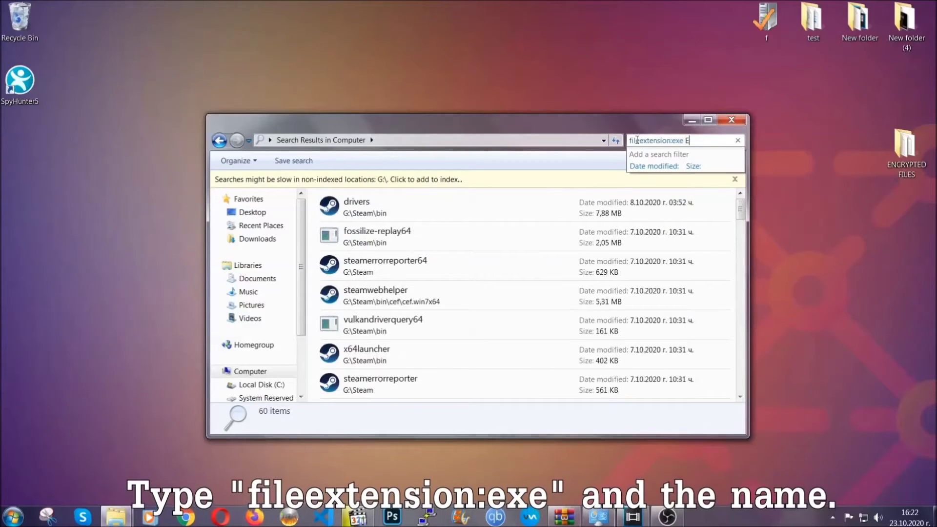
{"action": "type", "text": "Exampl"}
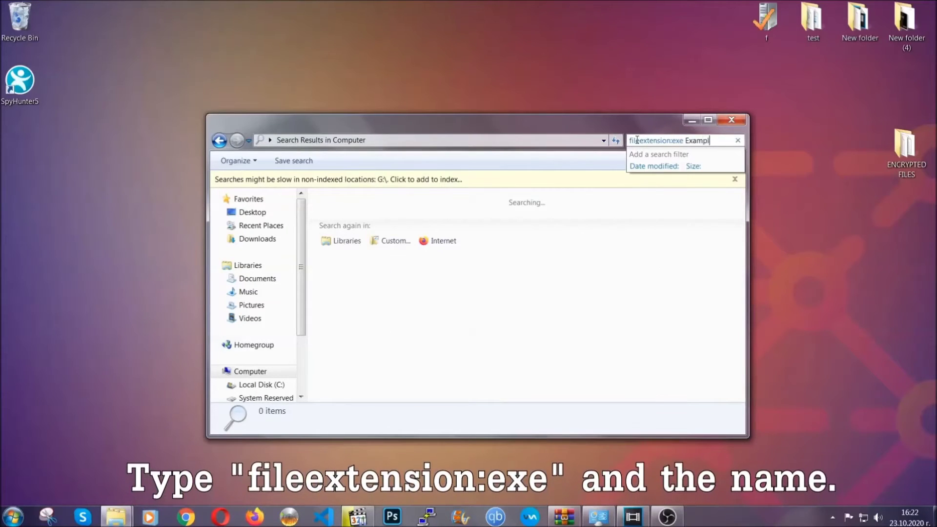
{"action": "type", "text": "e Virus Name"}
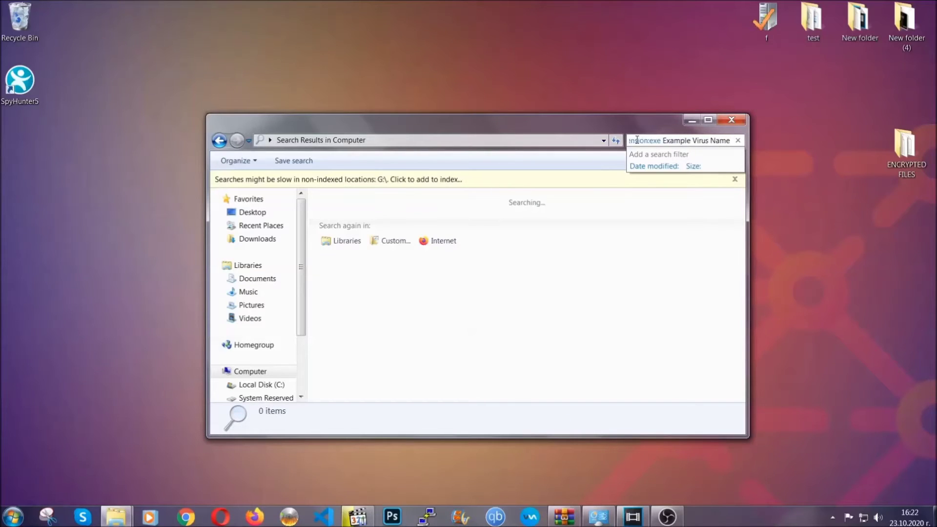
{"action": "key", "text": "Return"}
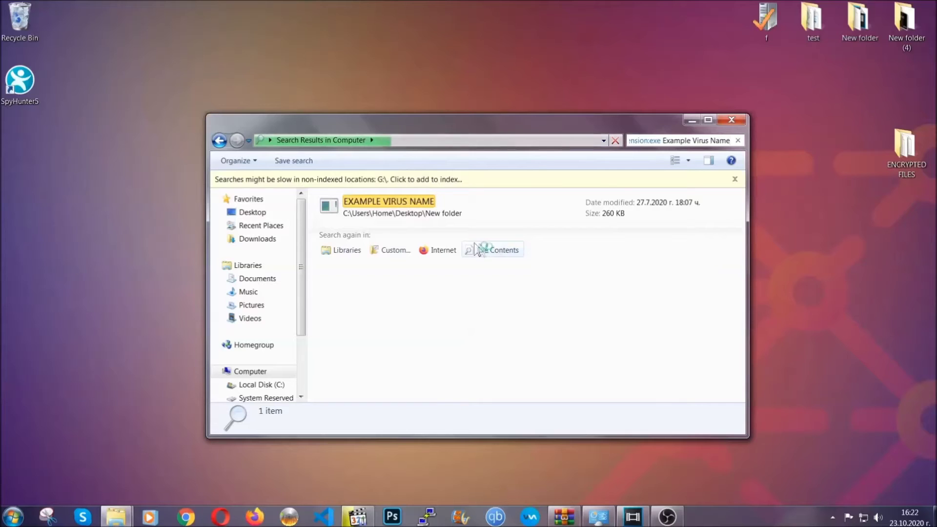
Delete the EXAMPLE VIRUS NAME result to the Recycle Bin and close the search window
{"action": "left_click", "coordinate": [409, 199]}
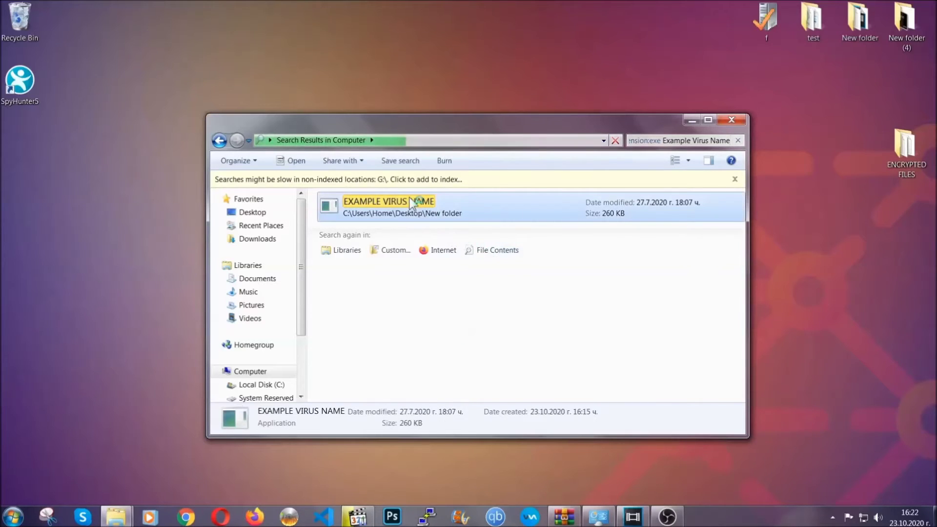
{"action": "right_click", "coordinate": [412, 202]}
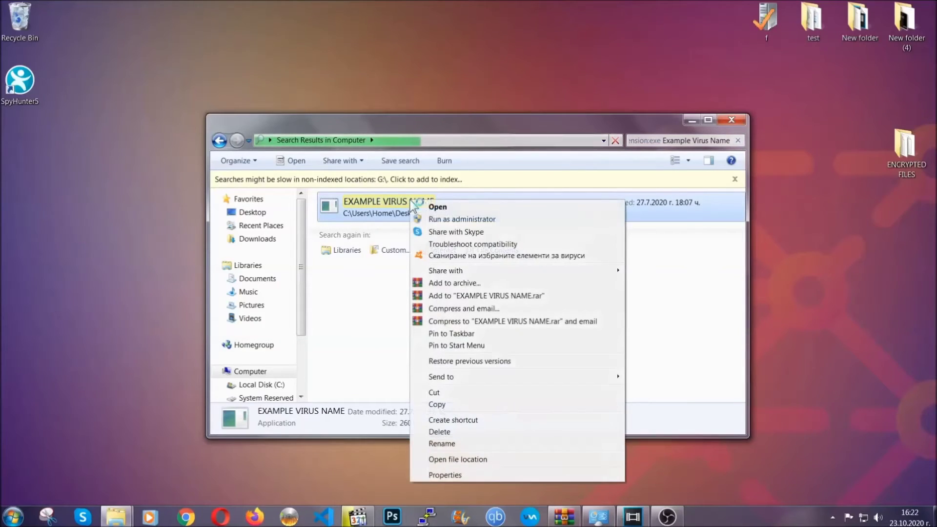
{"action": "left_click", "coordinate": [452, 432]}
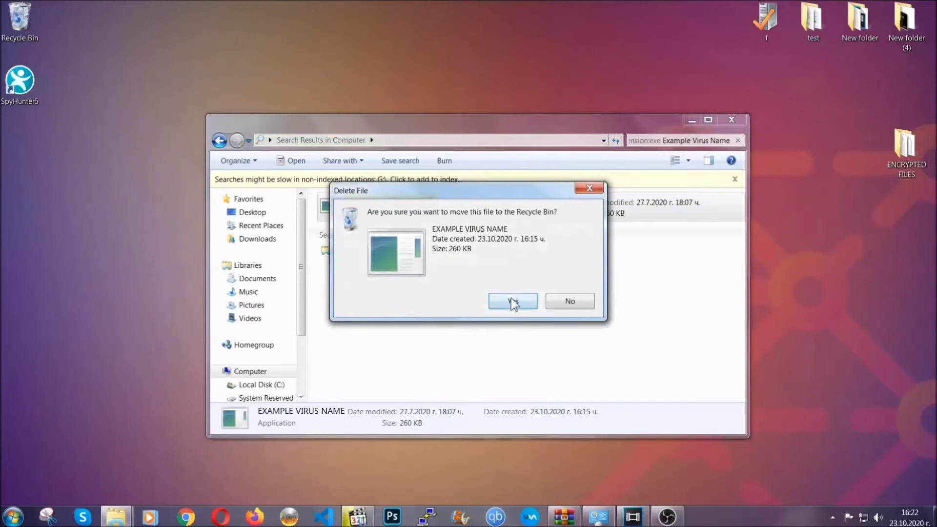
{"action": "left_click", "coordinate": [513, 303]}
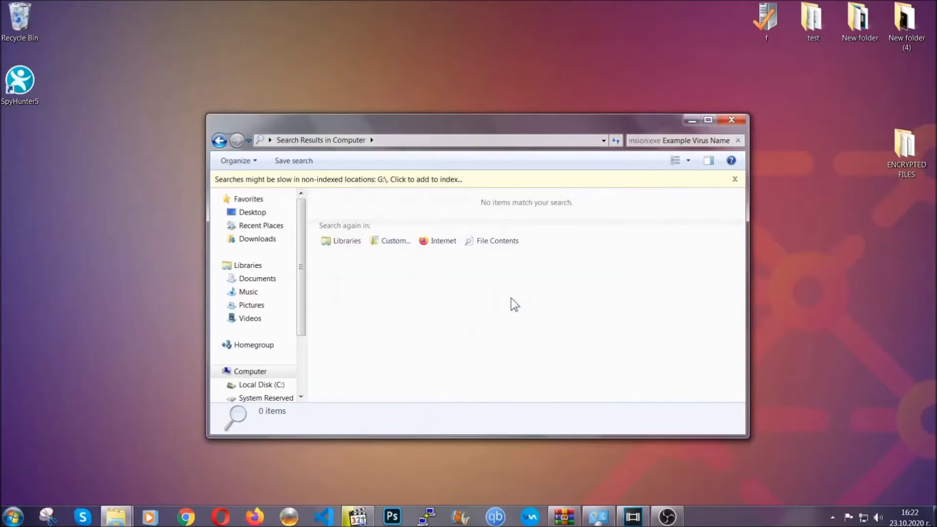
{"action": "left_click", "coordinate": [732, 120]}
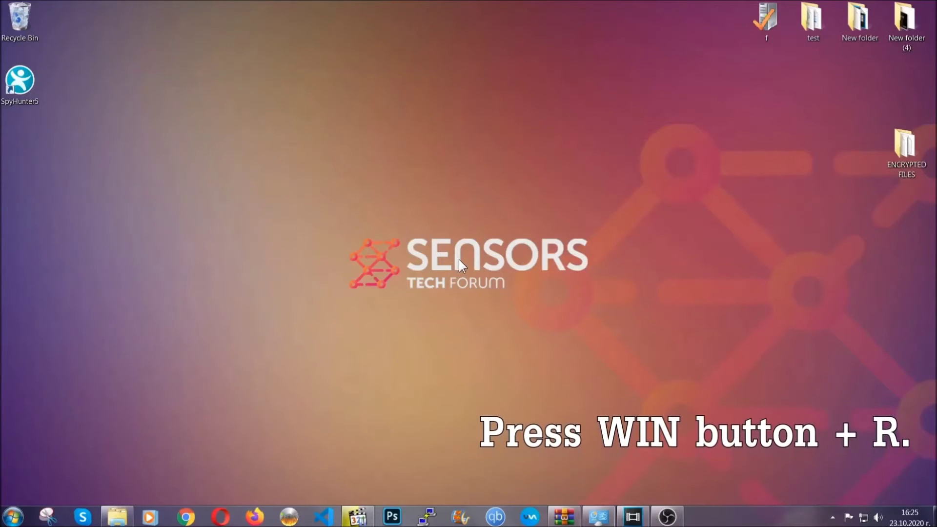
Replace 'cmd' with REGEDIT in the Run dialog to launch Registry Editor
{"action": "key", "text": "super+r"}
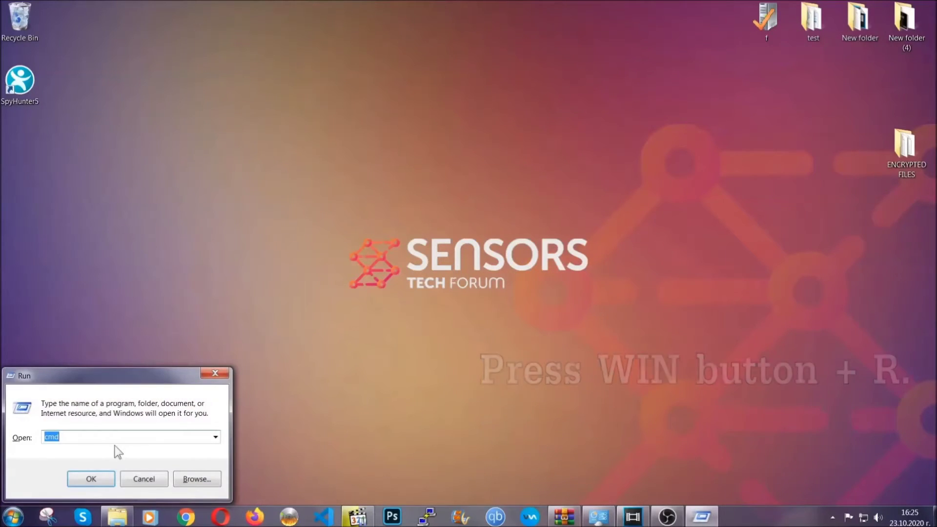
{"action": "left_click", "coordinate": [102, 439]}
{"action": "left_click_drag", "start_coordinate": [88, 443], "coordinate": [11, 442]}
{"action": "type", "text": "REGEDIT"}
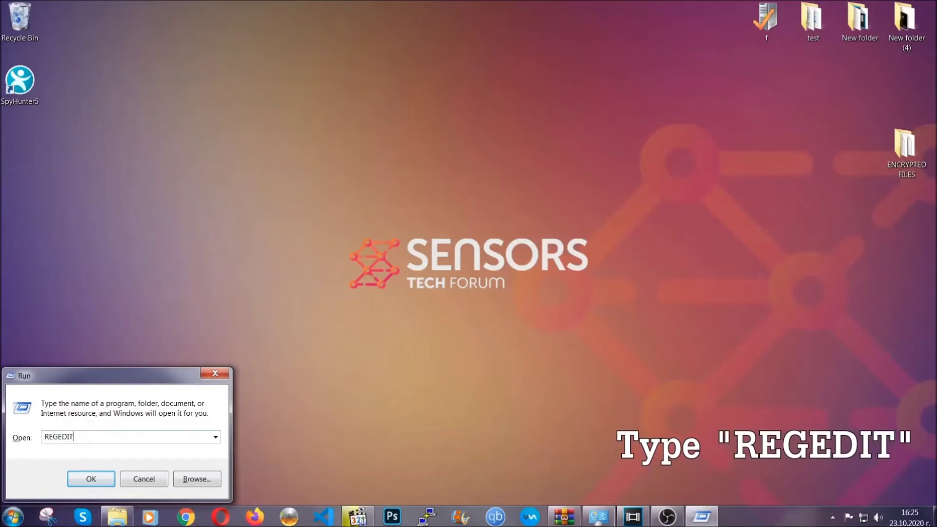
{"action": "left_click", "coordinate": [81, 477]}
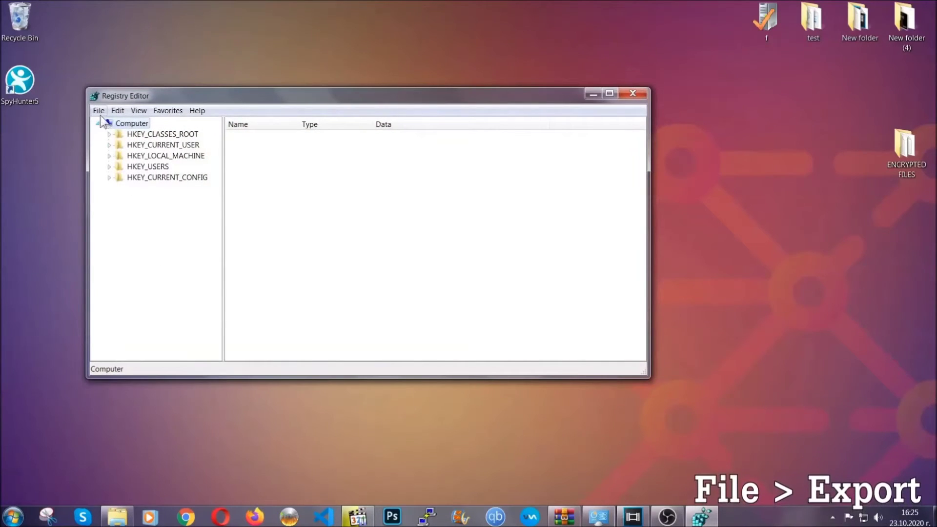
Export the whole registry, range All, to the desktop as BACKUP
{"action": "left_click", "coordinate": [99, 114]}
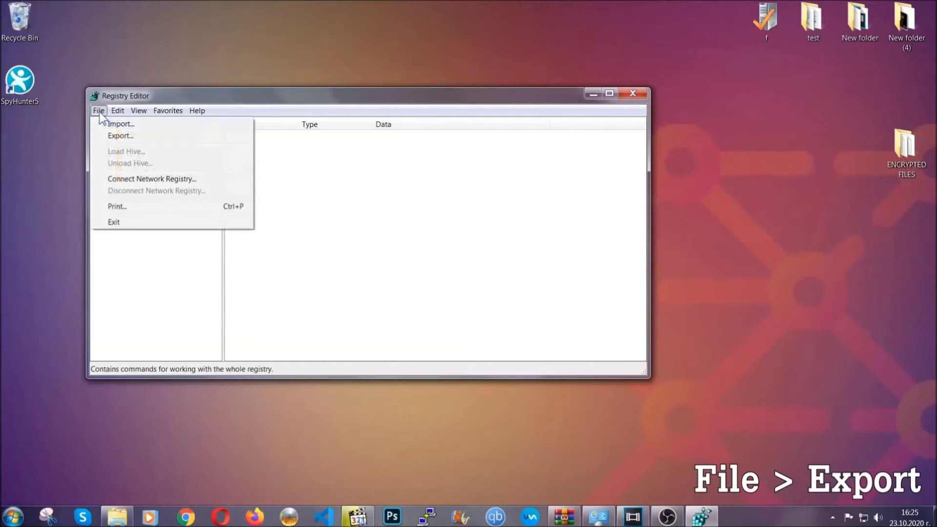
{"action": "left_click", "coordinate": [122, 134]}
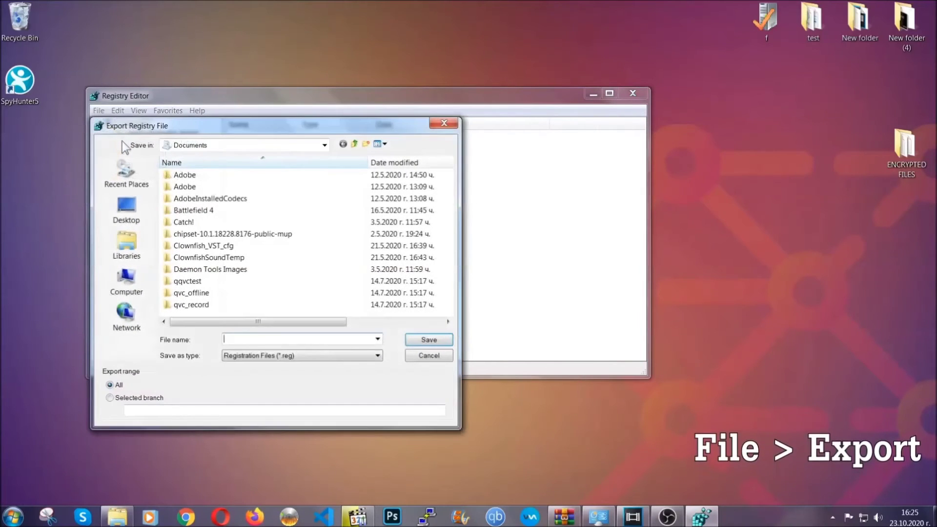
{"action": "left_click", "coordinate": [121, 206]}
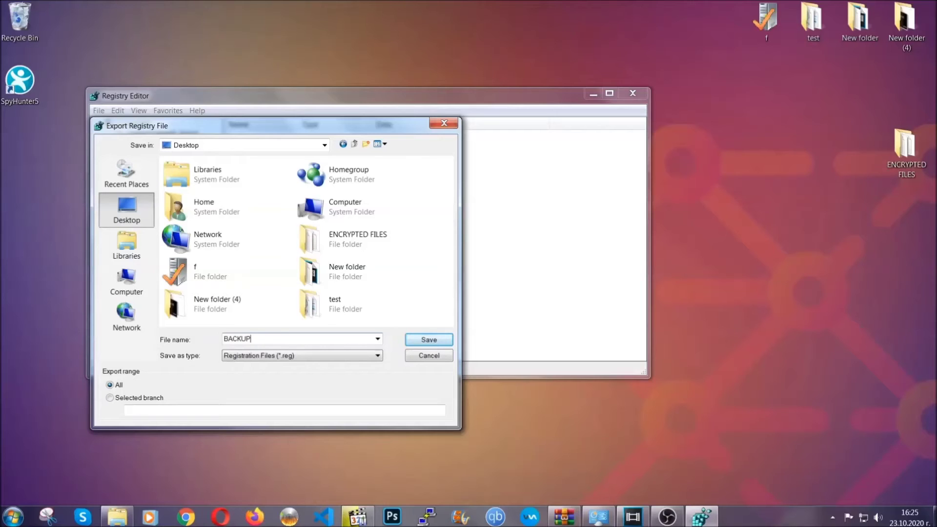
{"action": "left_click", "coordinate": [423, 342]}
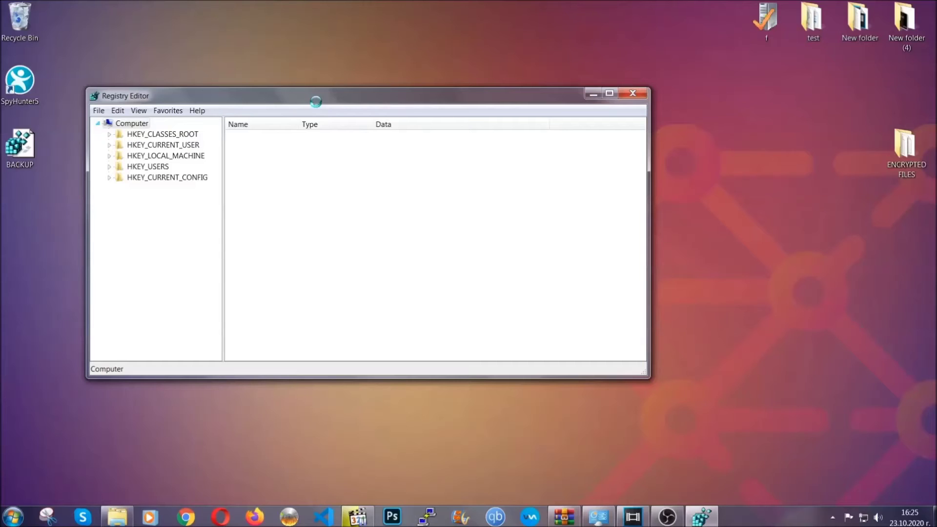
{"action": "left_click_drag", "start_coordinate": [316, 102], "coordinate": [409, 131]}
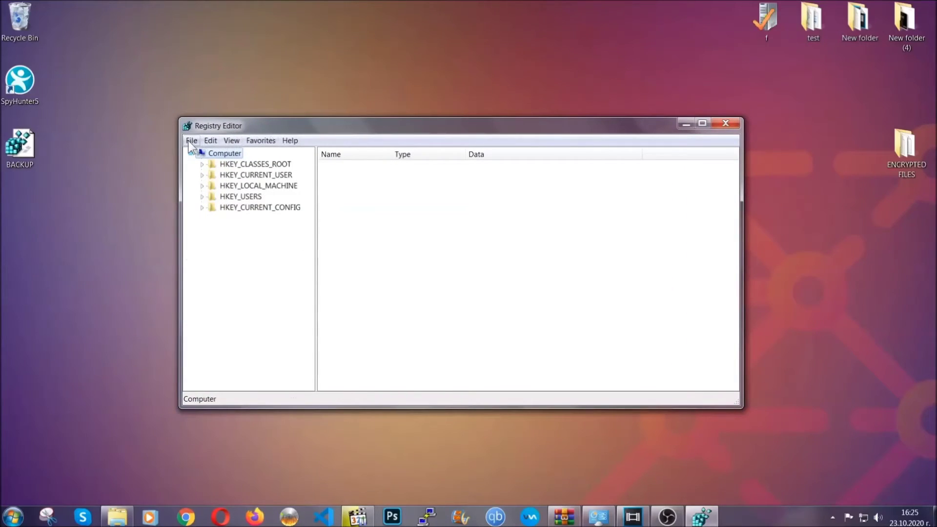
{"action": "left_click", "coordinate": [190, 139]}
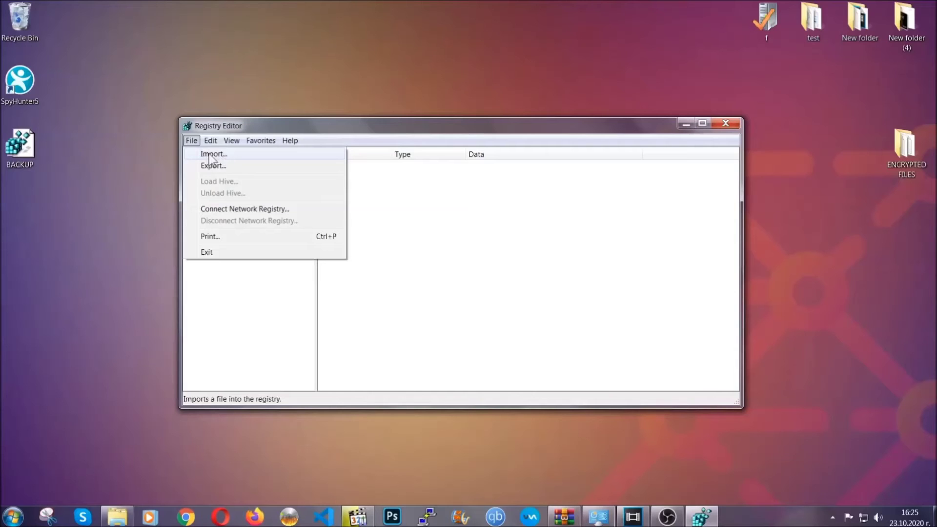
{"action": "left_click", "coordinate": [193, 140]}
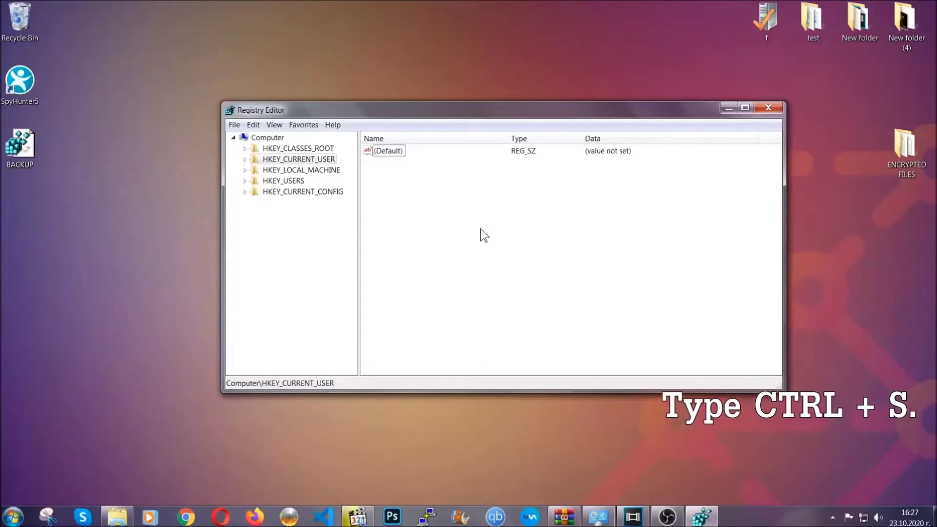
Search keys for RunOnce, then select the Run key above it to reveal THE VIRUS
{"action": "key", "text": "ctrl+f"}
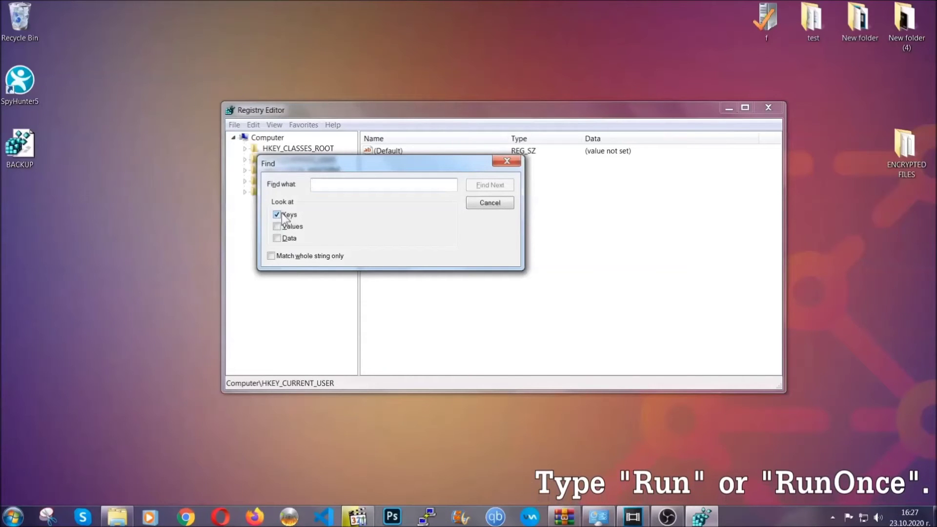
{"action": "left_click", "coordinate": [324, 183]}
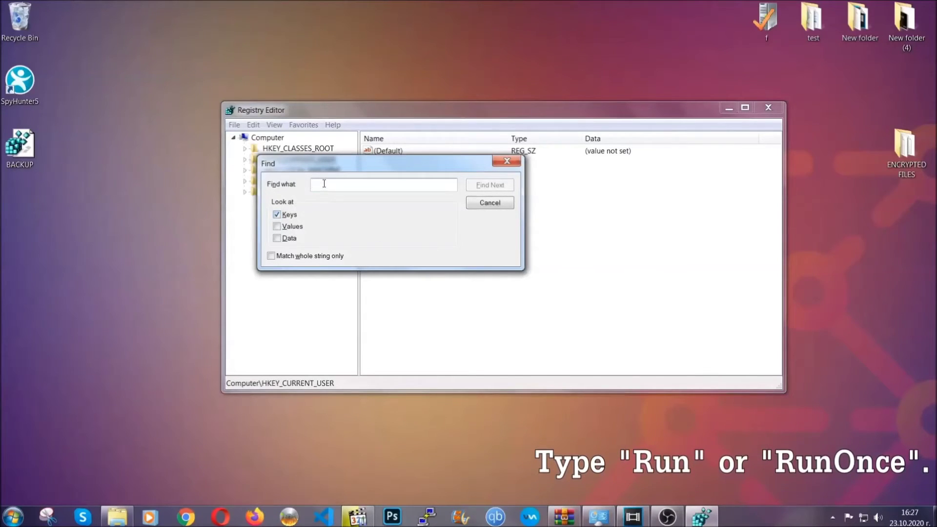
{"action": "type", "text": "RunO"}
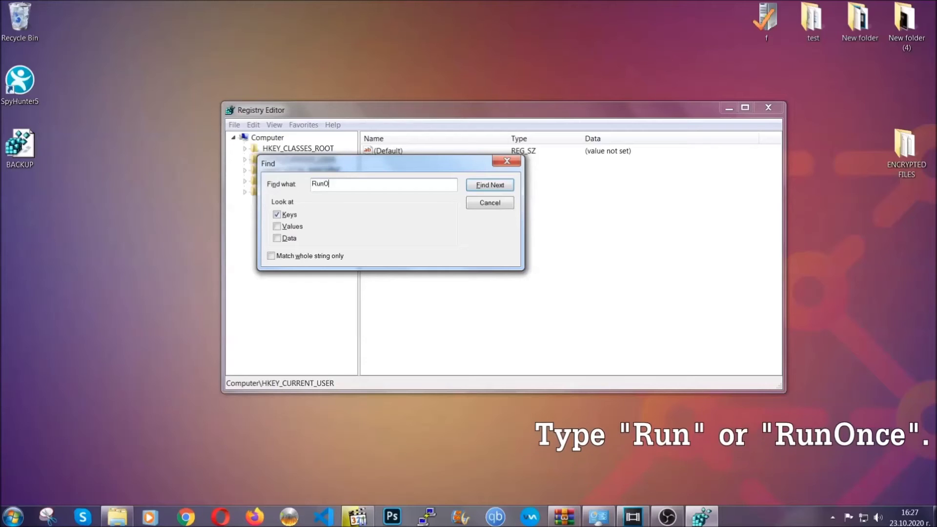
{"action": "type", "text": "nce"}
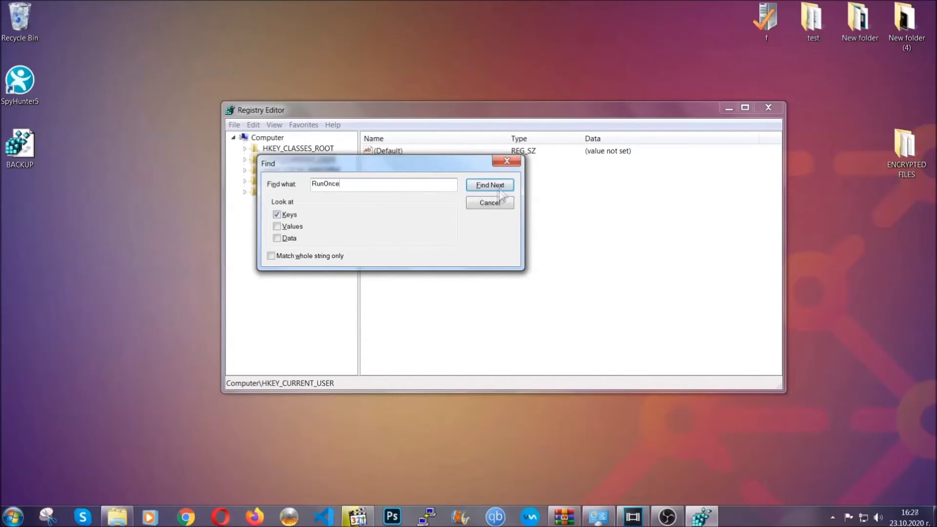
{"action": "left_click", "coordinate": [489, 185]}
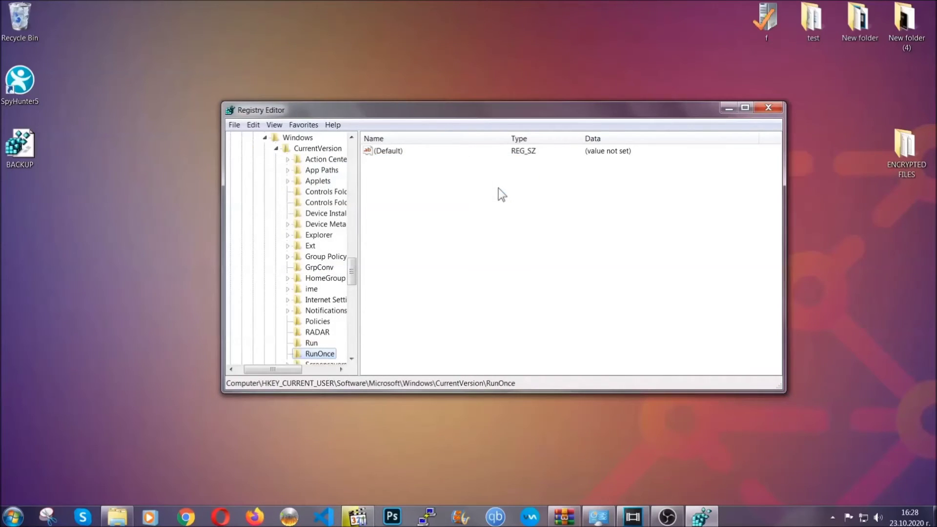
{"action": "left_click_drag", "start_coordinate": [357, 265], "coordinate": [352, 281]}
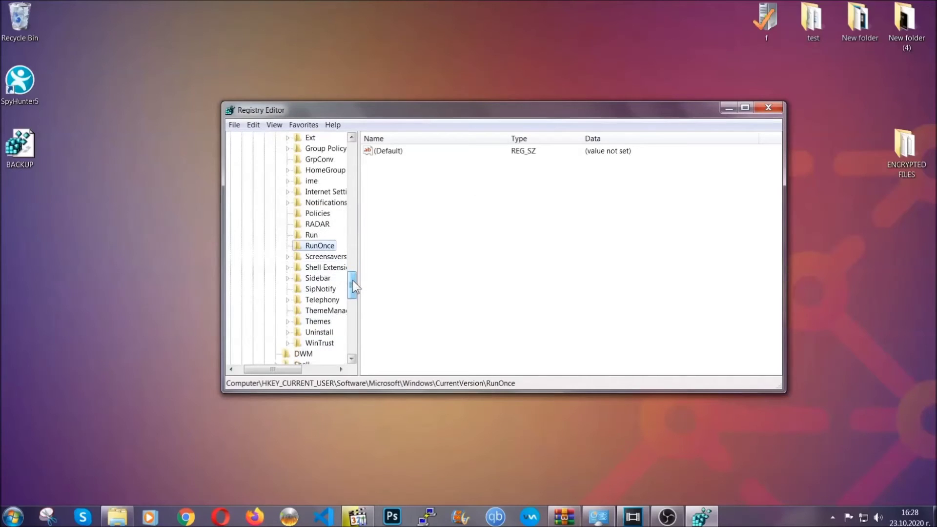
{"action": "left_click", "coordinate": [312, 235]}
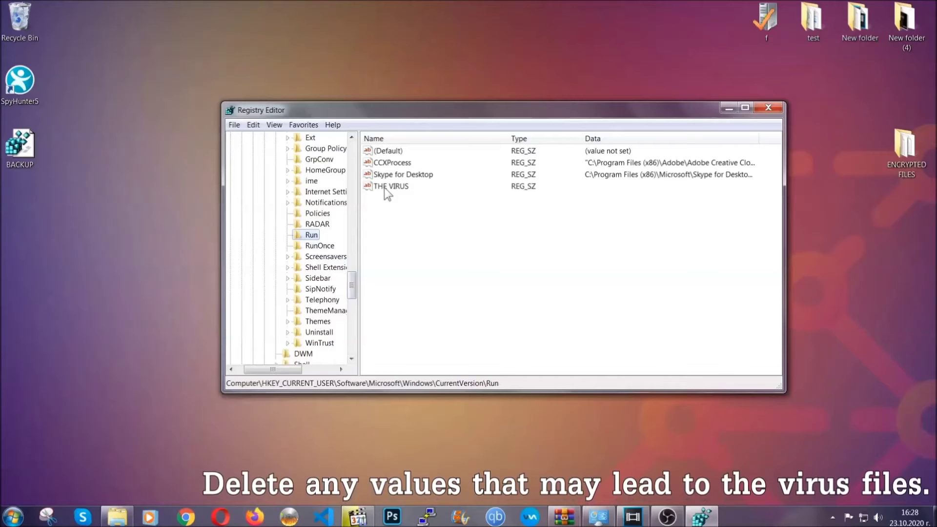
Delete the THE VIRUS value from the Run key, confirming Yes
{"action": "left_click", "coordinate": [385, 187]}
{"action": "right_click", "coordinate": [384, 190]}
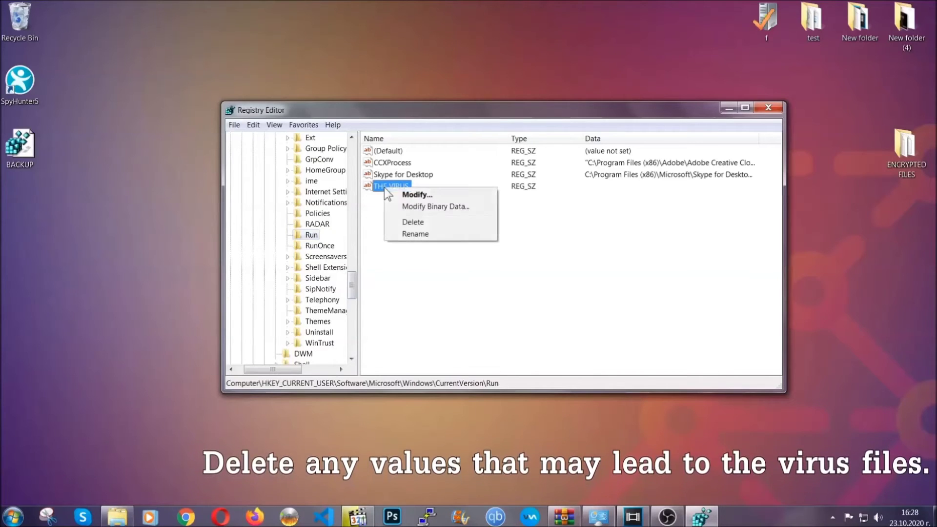
{"action": "left_click", "coordinate": [406, 221]}
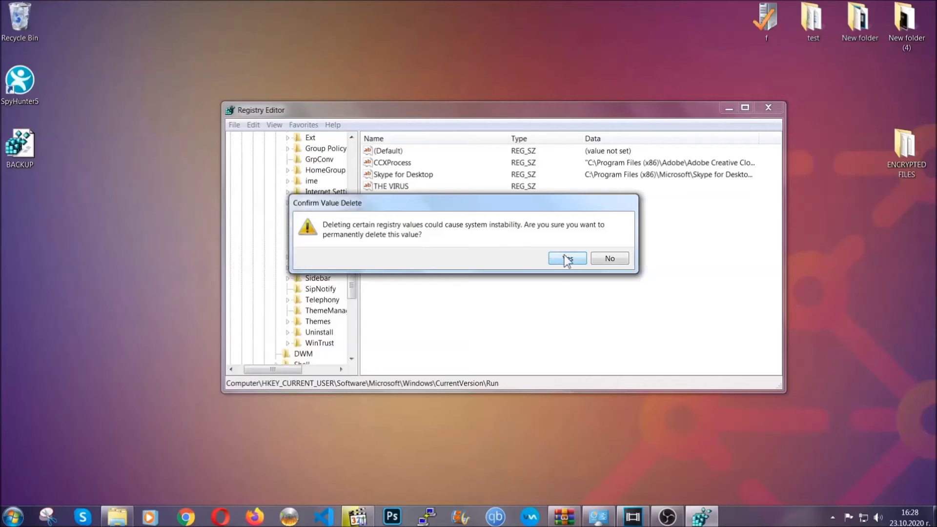
{"action": "left_click", "coordinate": [567, 259]}
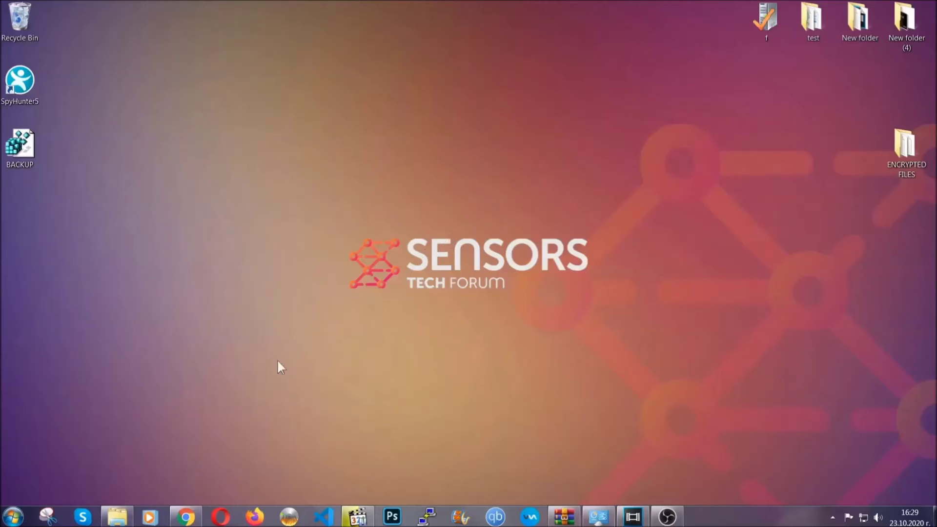
In the Sensors Tech Forum recovery article, expand 'Method 2 - Restore Data via Windows Backup'
{"action": "left_click", "coordinate": [187, 518]}
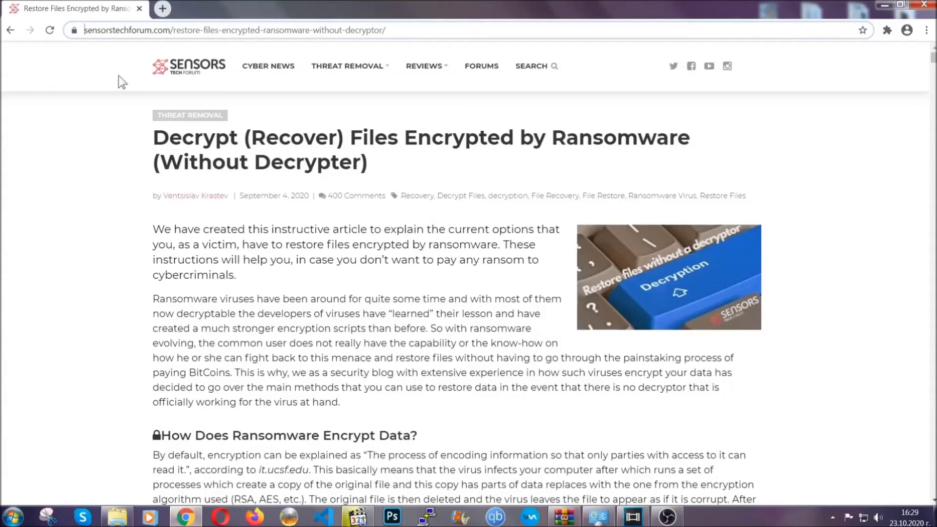
{"action": "left_click_drag", "start_coordinate": [85, 30], "coordinate": [423, 34]}
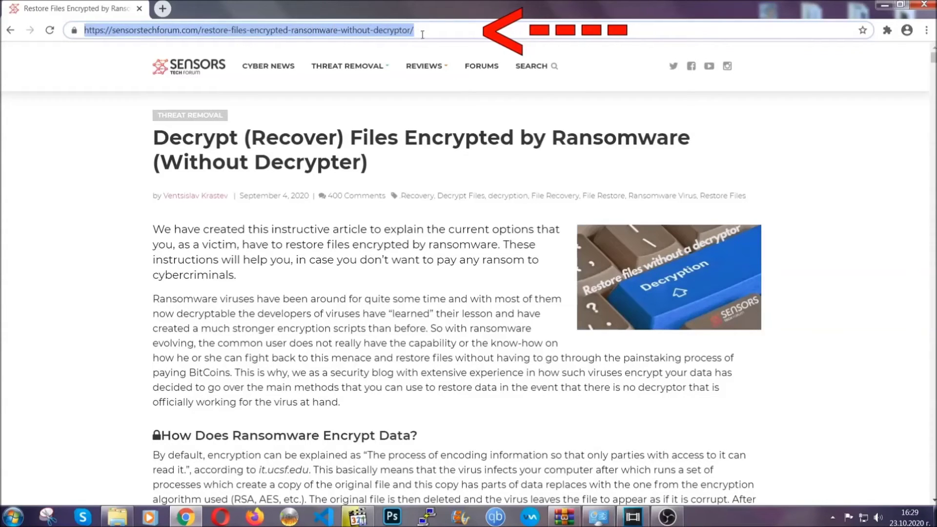
{"action": "mouse_move", "coordinate": [424, 66]}
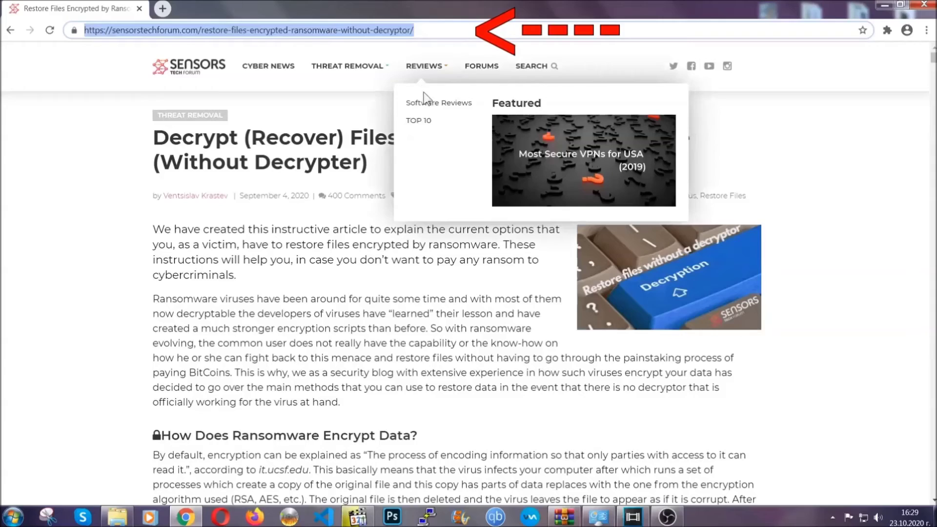
{"action": "scroll", "coordinate": [483, 266], "scroll_direction": "down", "scroll_amount": 3}
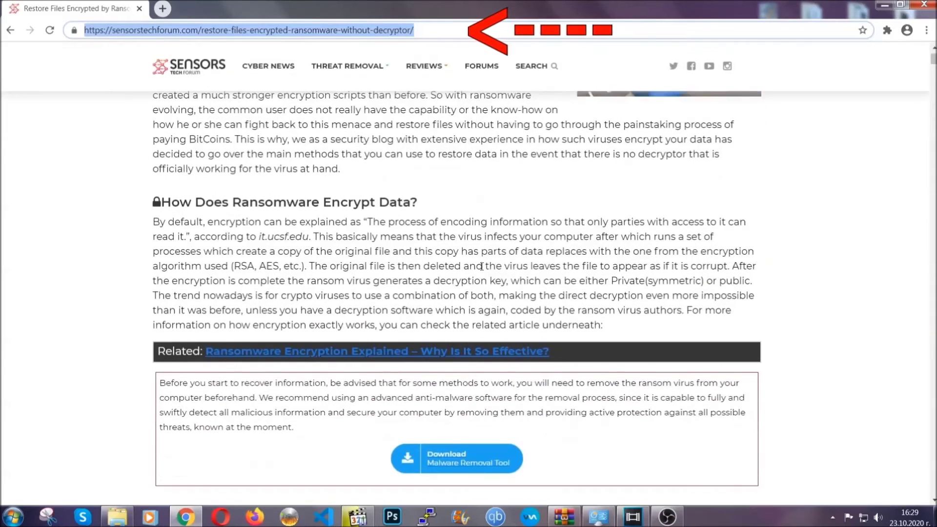
{"action": "scroll", "coordinate": [483, 266], "scroll_direction": "down", "scroll_amount": 2}
{"action": "scroll", "coordinate": [482, 267], "scroll_direction": "down", "scroll_amount": 2}
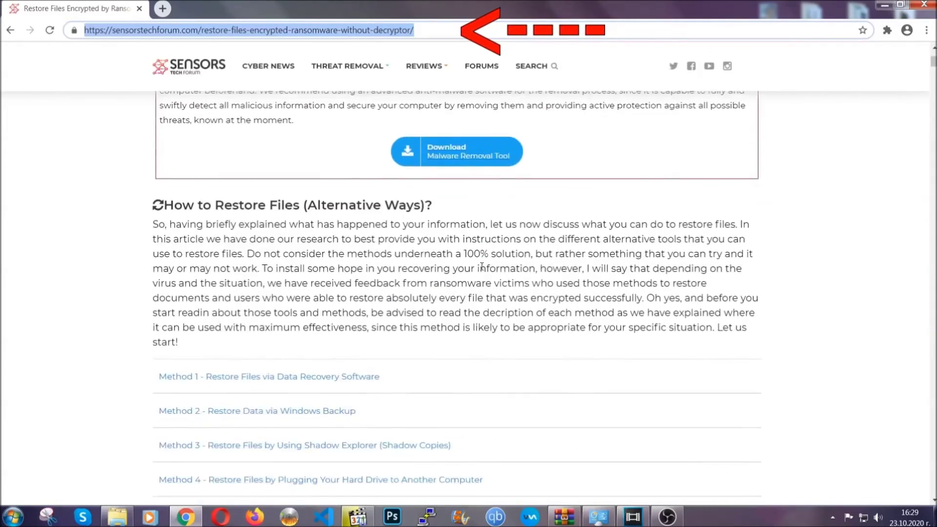
{"action": "scroll", "coordinate": [483, 266], "scroll_direction": "down", "scroll_amount": 1}
{"action": "scroll", "coordinate": [484, 268], "scroll_direction": "down", "scroll_amount": 2}
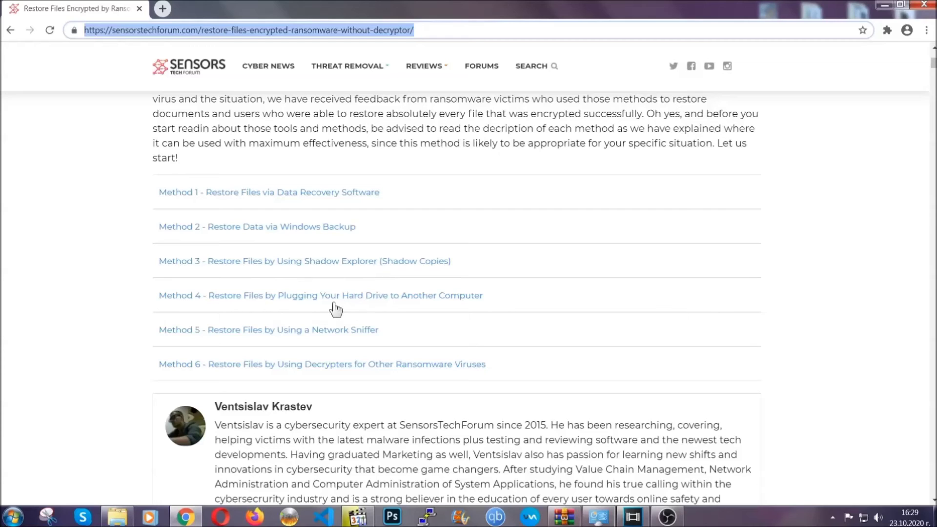
{"action": "left_click", "coordinate": [291, 226]}
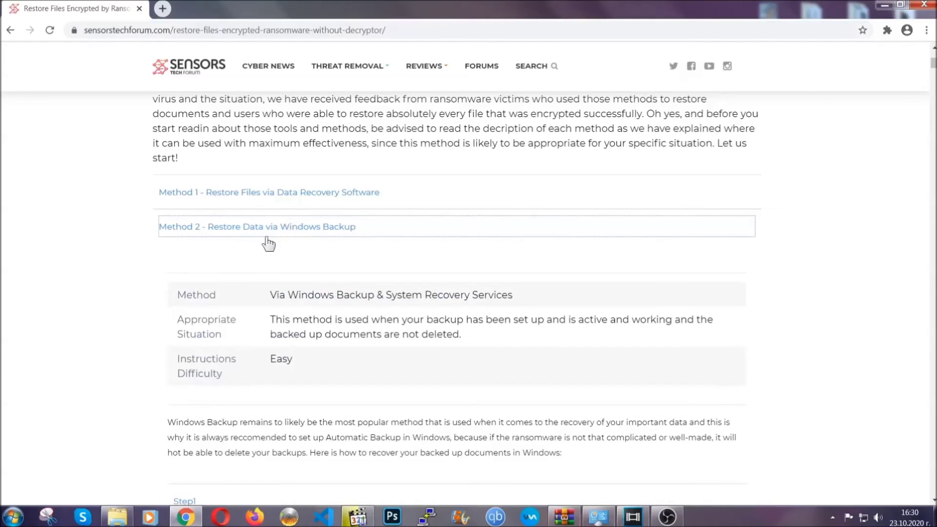
Expand Steps 1–3 of the article's Method 2 Windows Backup guide, then minimize Chrome to the desktop
{"action": "left_click_drag", "start_coordinate": [279, 278], "coordinate": [330, 370]}
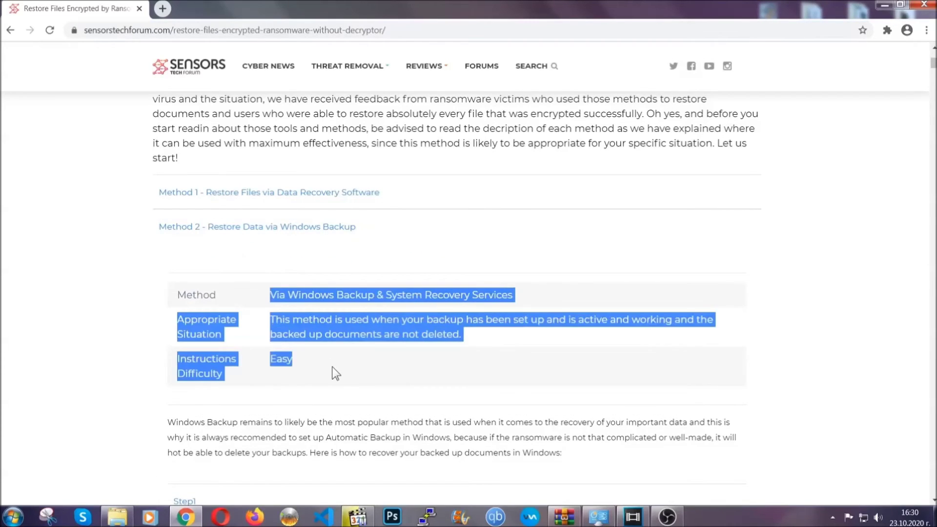
{"action": "left_click", "coordinate": [332, 366]}
{"action": "scroll", "coordinate": [335, 372], "scroll_direction": "down", "scroll_amount": 3}
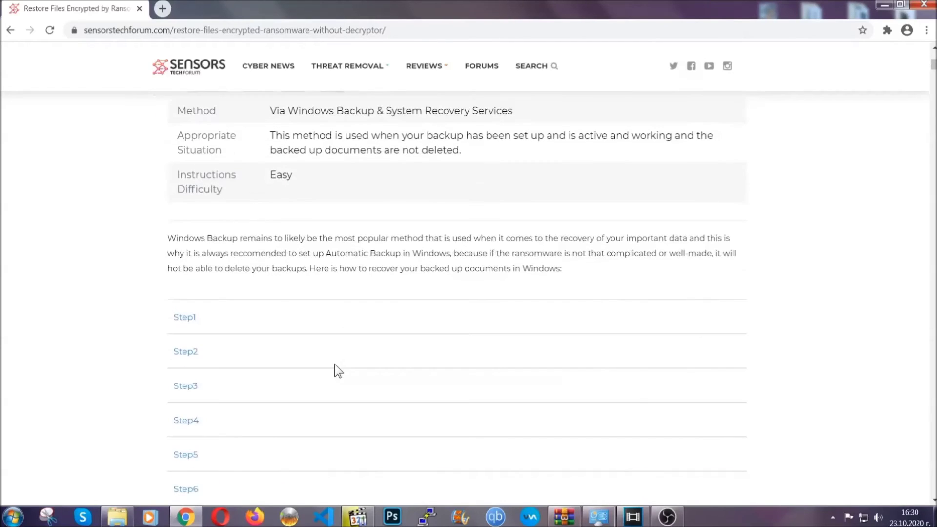
{"action": "scroll", "coordinate": [333, 369], "scroll_direction": "down", "scroll_amount": 1}
{"action": "left_click", "coordinate": [193, 258]}
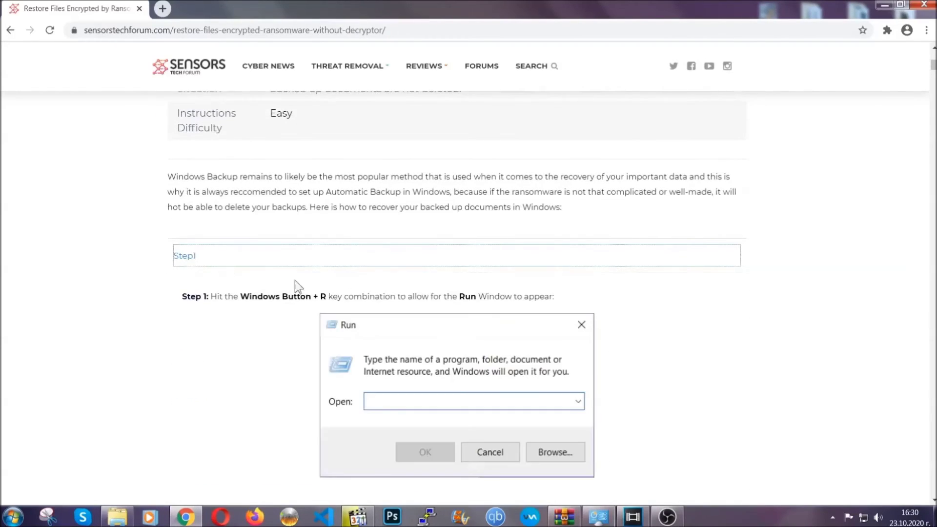
{"action": "scroll", "coordinate": [438, 303], "scroll_direction": "down", "scroll_amount": 3}
{"action": "left_click", "coordinate": [220, 308]}
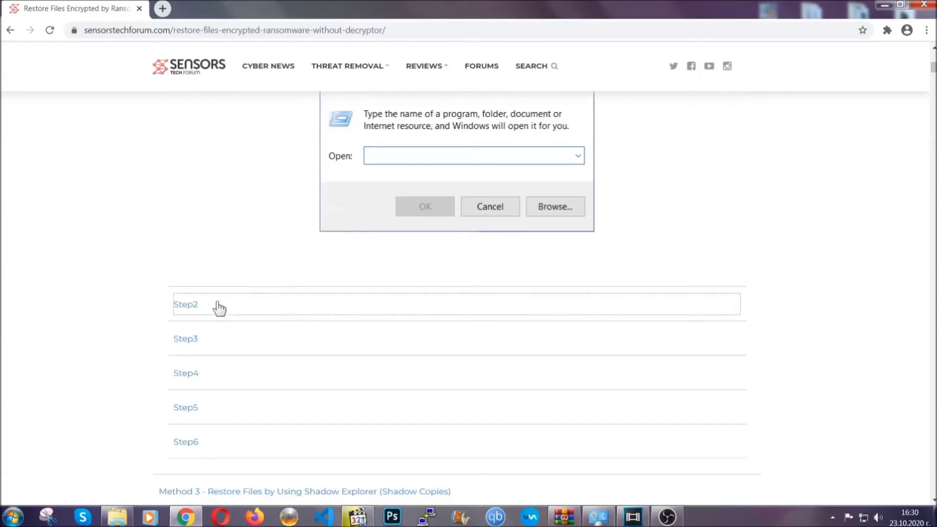
{"action": "scroll", "coordinate": [391, 310], "scroll_direction": "down", "scroll_amount": 3}
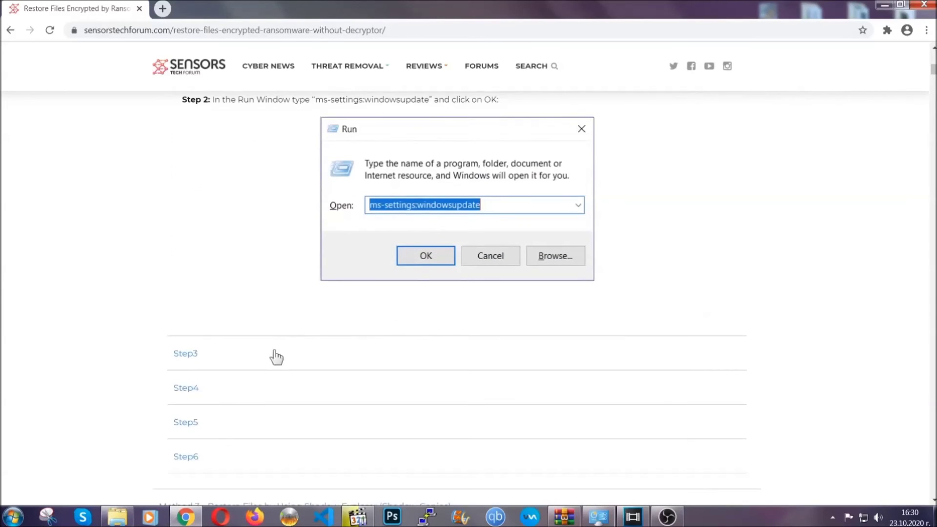
{"action": "left_click", "coordinate": [277, 354]}
{"action": "scroll", "coordinate": [415, 334], "scroll_direction": "down", "scroll_amount": 3}
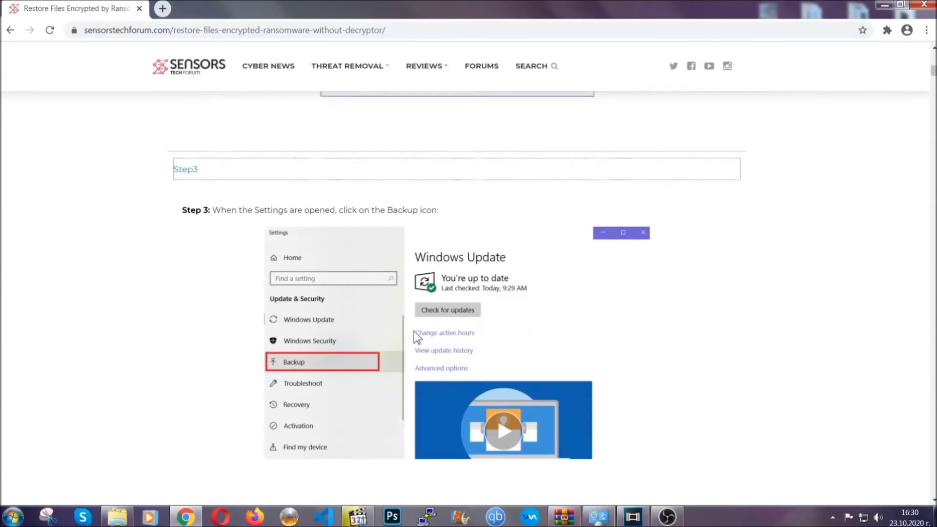
{"action": "scroll", "coordinate": [415, 335], "scroll_direction": "down", "scroll_amount": 2}
{"action": "scroll", "coordinate": [412, 339], "scroll_direction": "down", "scroll_amount": 2}
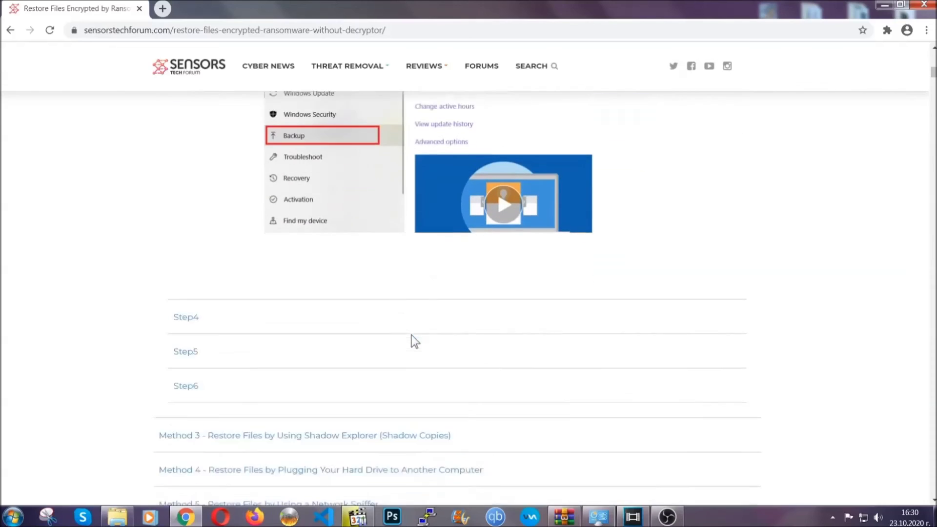
{"action": "scroll", "coordinate": [412, 339], "scroll_direction": "down", "scroll_amount": 1}
{"action": "scroll", "coordinate": [412, 339], "scroll_direction": "down", "scroll_amount": 2}
{"action": "scroll", "coordinate": [412, 338], "scroll_direction": "down", "scroll_amount": 2}
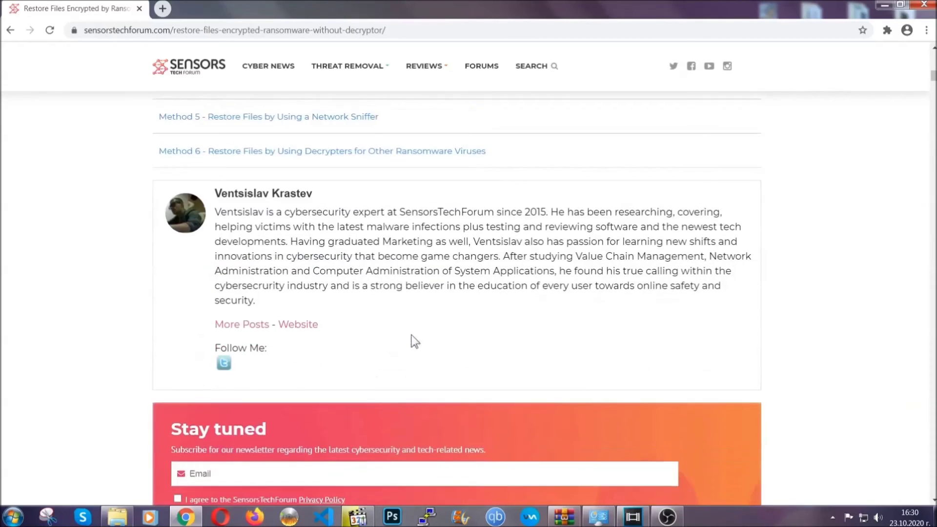
{"action": "scroll", "coordinate": [412, 338], "scroll_direction": "up", "scroll_amount": 3}
{"action": "scroll", "coordinate": [412, 341], "scroll_direction": "up", "scroll_amount": 5}
{"action": "scroll", "coordinate": [410, 345], "scroll_direction": "up", "scroll_amount": 5}
{"action": "scroll", "coordinate": [410, 349], "scroll_direction": "up", "scroll_amount": 5}
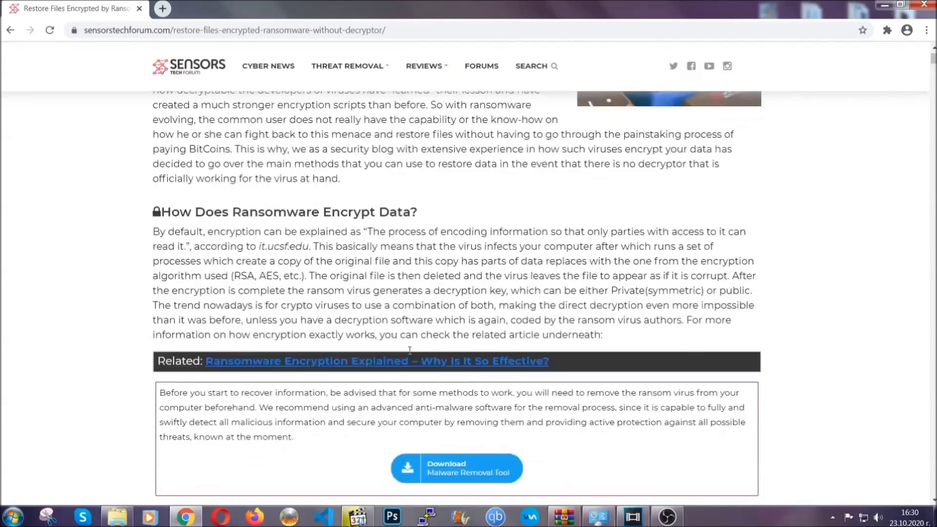
{"action": "scroll", "coordinate": [410, 349], "scroll_direction": "up", "scroll_amount": 3}
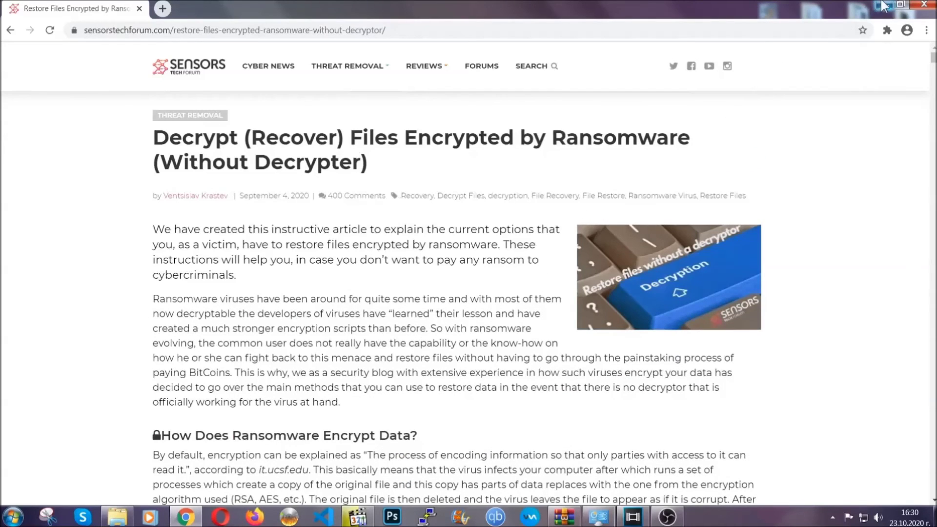
{"action": "left_click", "coordinate": [882, 5]}
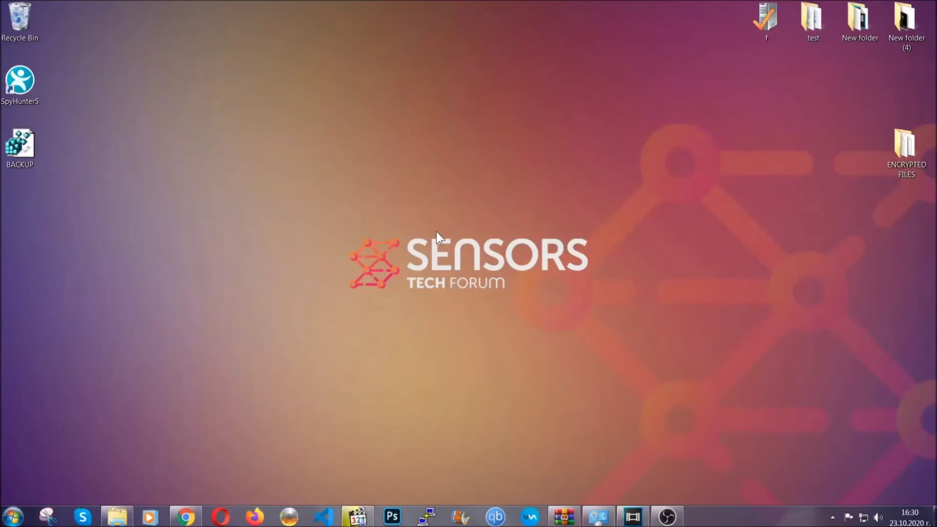